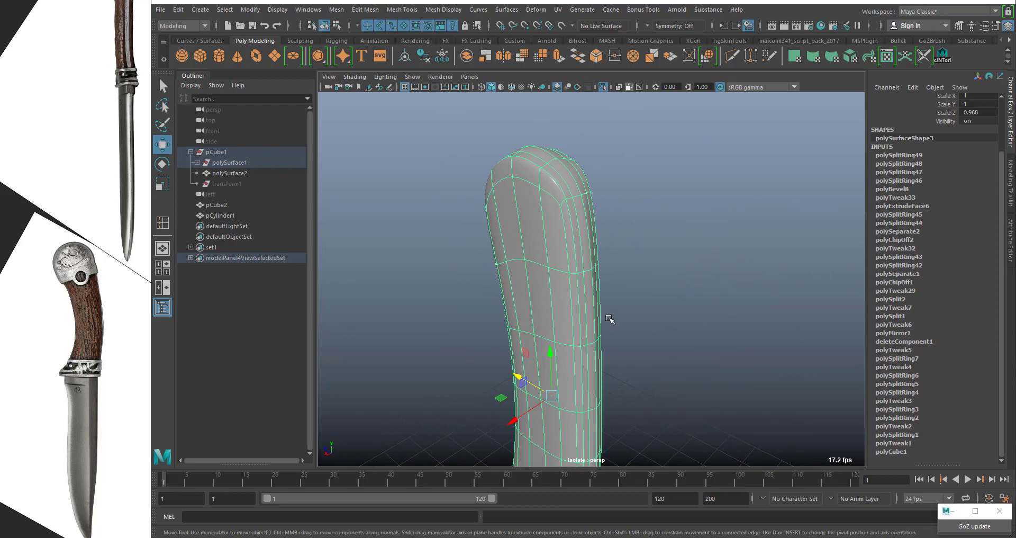
Delete the construction history of all objects in the scene.
alt+drag(623, 351, 605, 340)
alt+right_drag(603, 339, 591, 335)
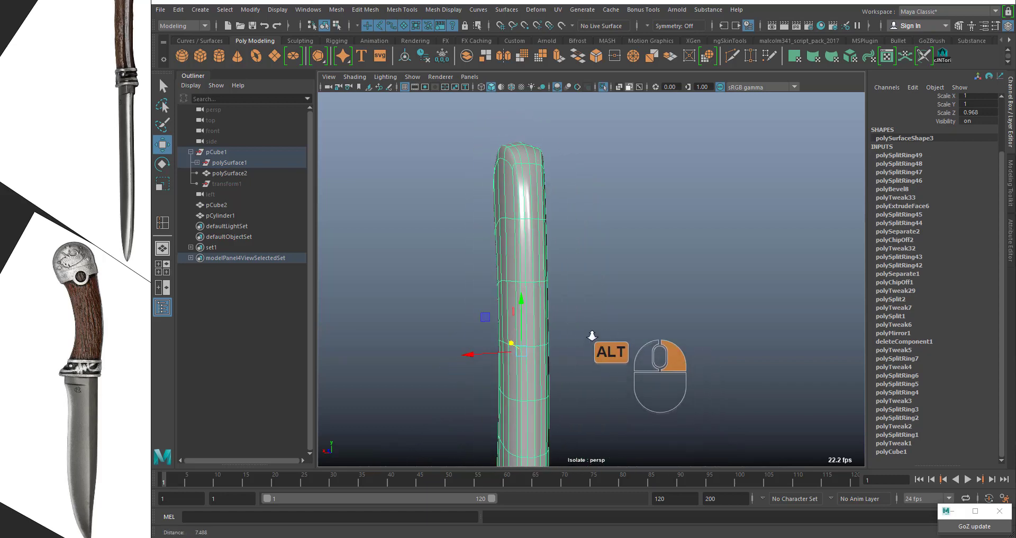
alt+middle_drag(649, 362, 645, 333)
alt+drag(638, 324, 666, 322)
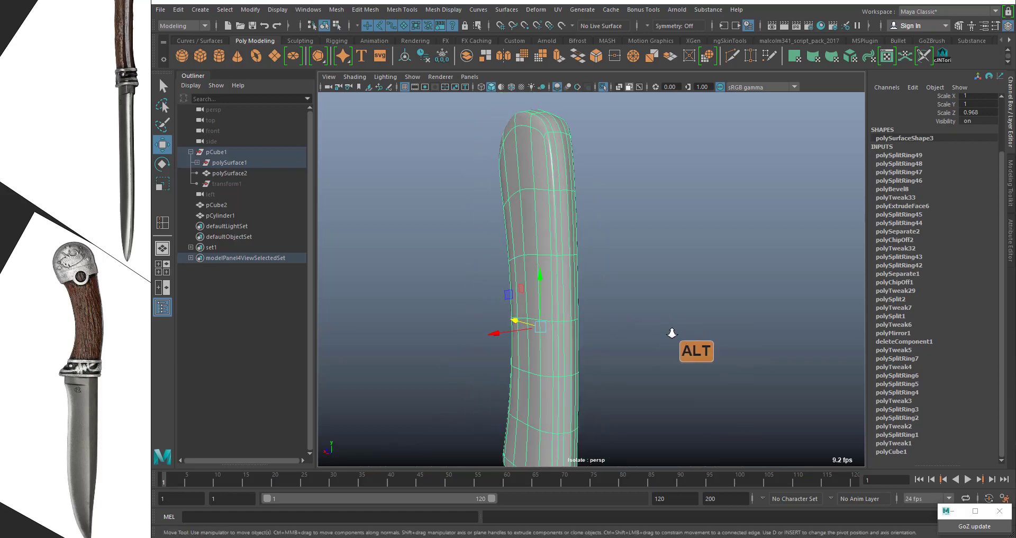
alt+right_drag(672, 333, 658, 325)
alt+middle_drag(659, 323, 639, 314)
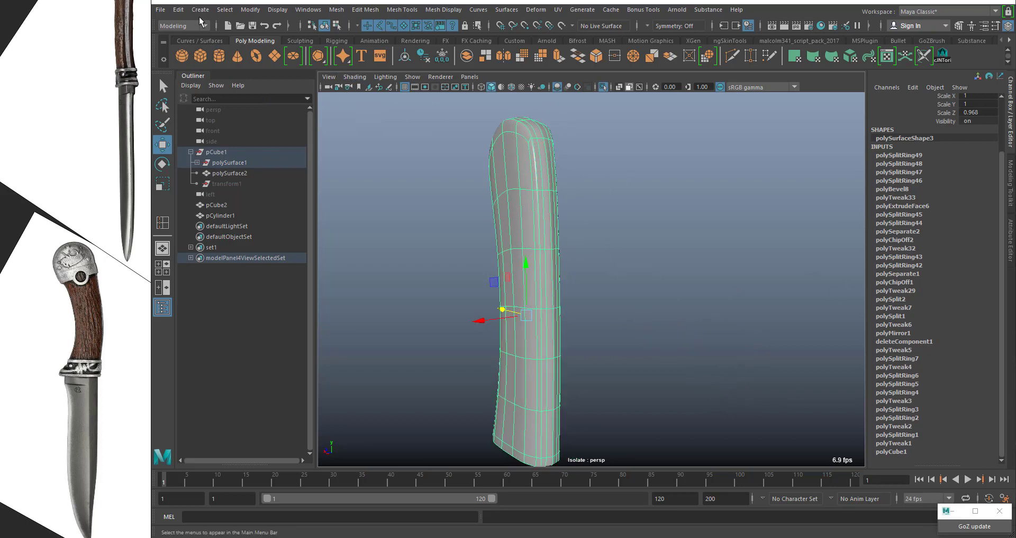
click(179, 10)
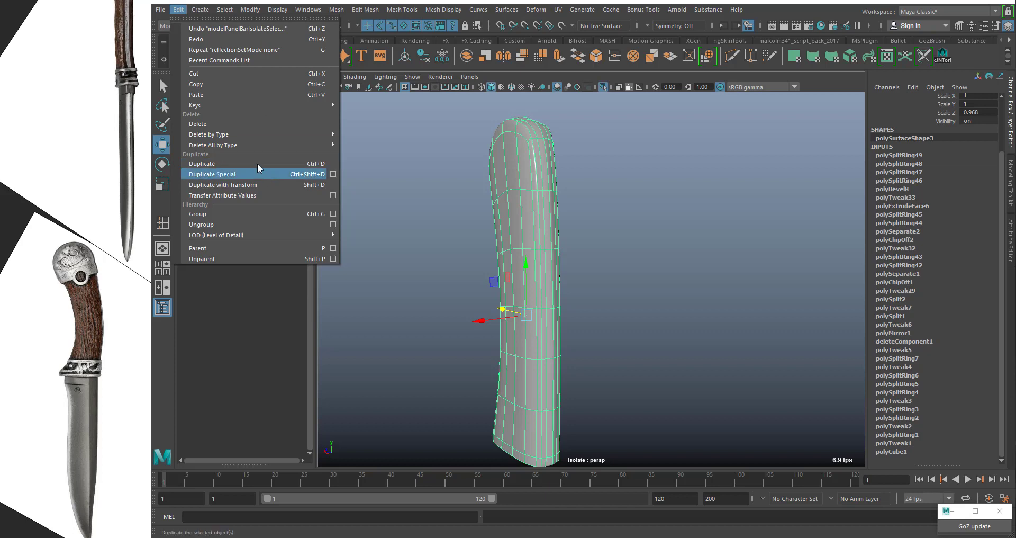
mouse_move(250, 143)
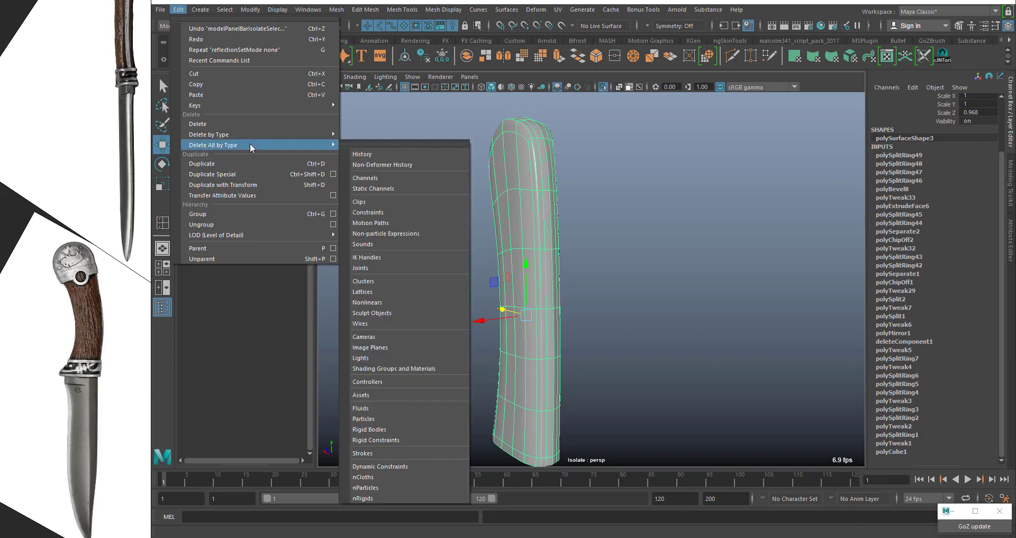
click(370, 154)
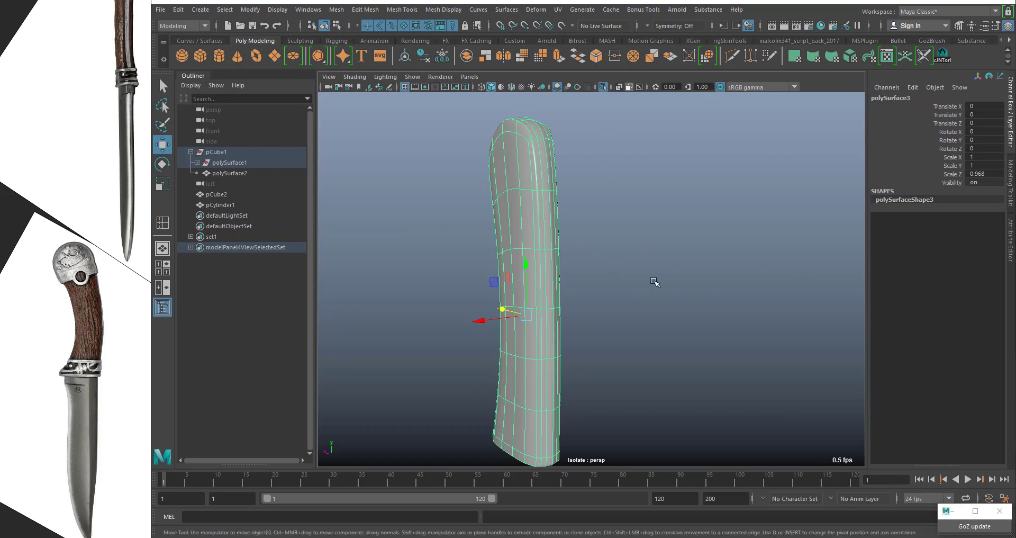
Exit isolation and select the pommel cap, collar and blade in turn to check their construction history.
click(707, 289)
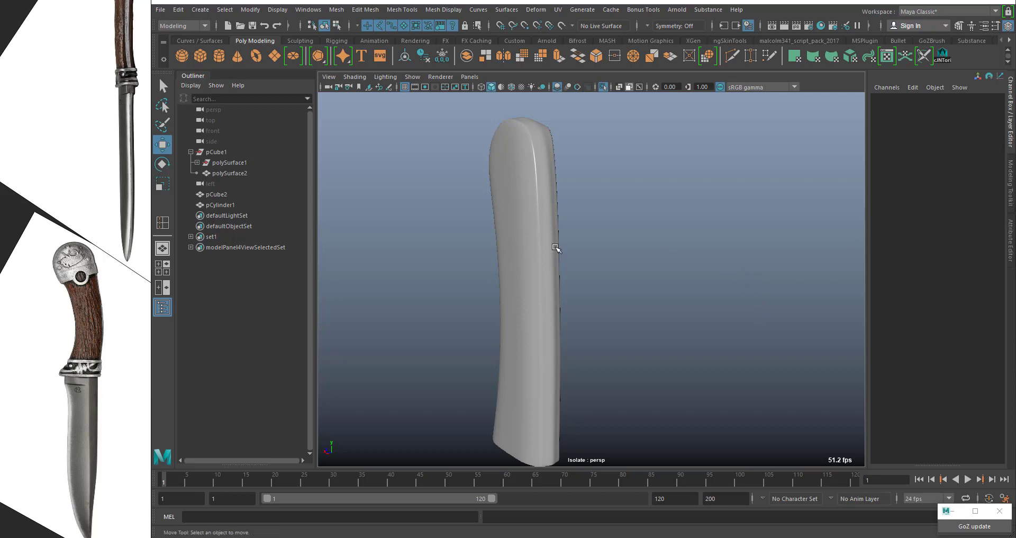
click(602, 87)
click(535, 157)
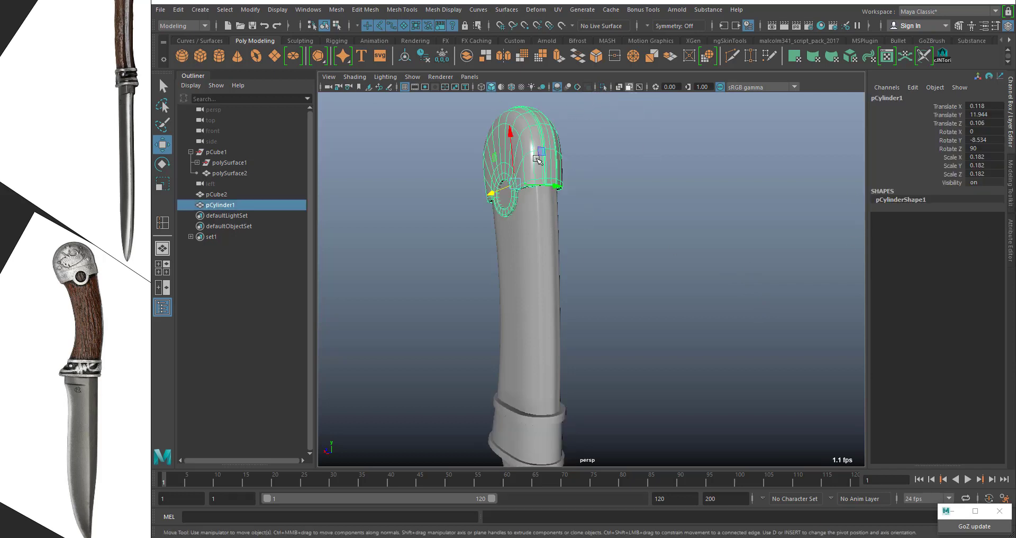
click(551, 434)
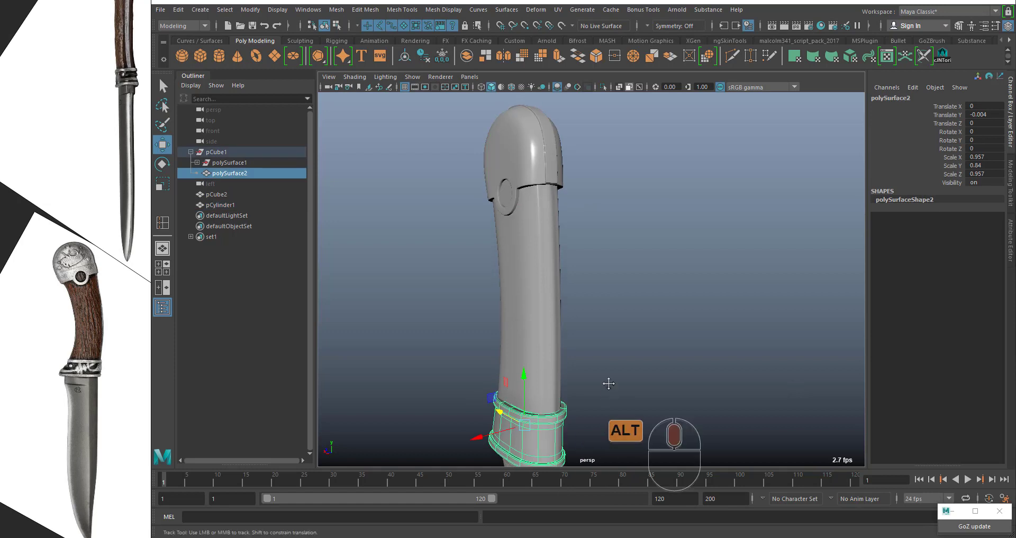
alt+middle_drag(608, 382, 646, 142)
click(578, 297)
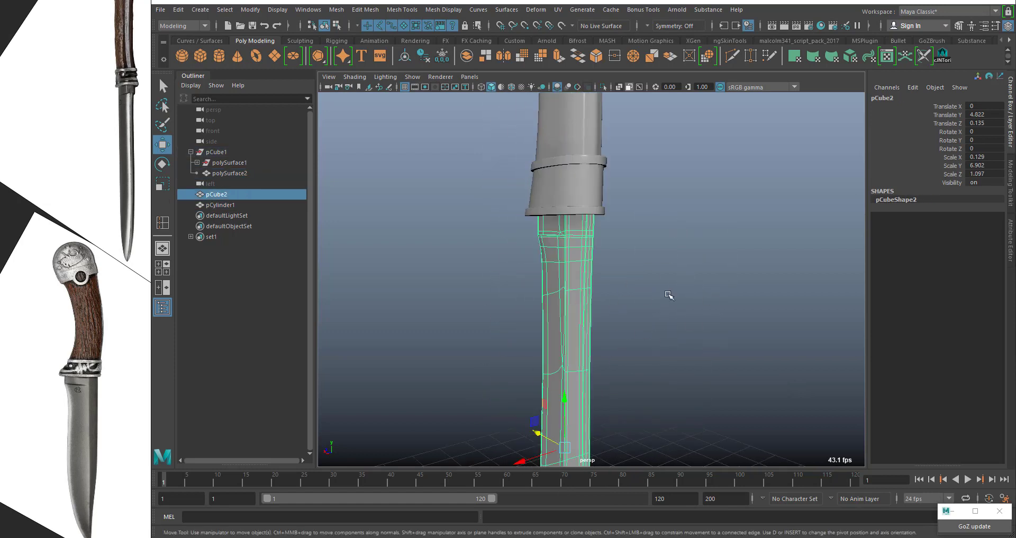
alt+middle_drag(680, 265, 677, 290)
Undo the part selections, the isolation exit and the deletion of all history.
key(ctrl+z)
key(ctrl+z)
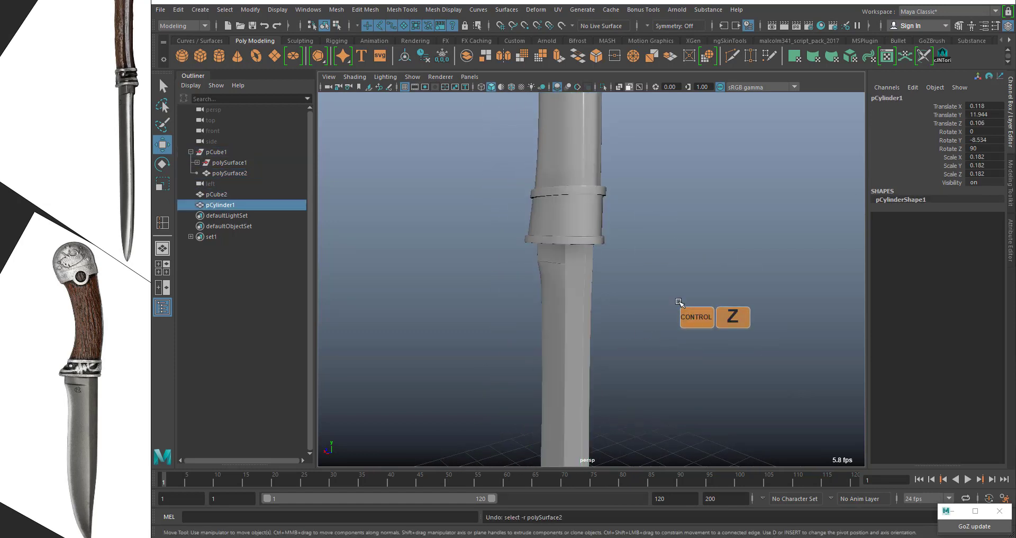
key(ctrl+z)
key(ctrl+z)
key(ctrl+z)
key(ctrl+z)
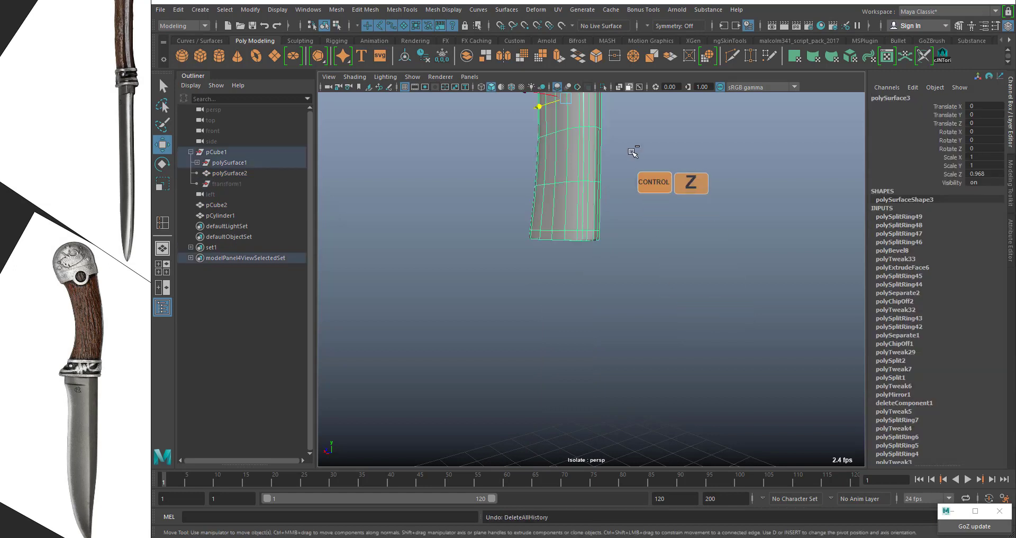
Exit isolation and select the collar, blade and pommel cap in turn to examine their construction history.
click(603, 87)
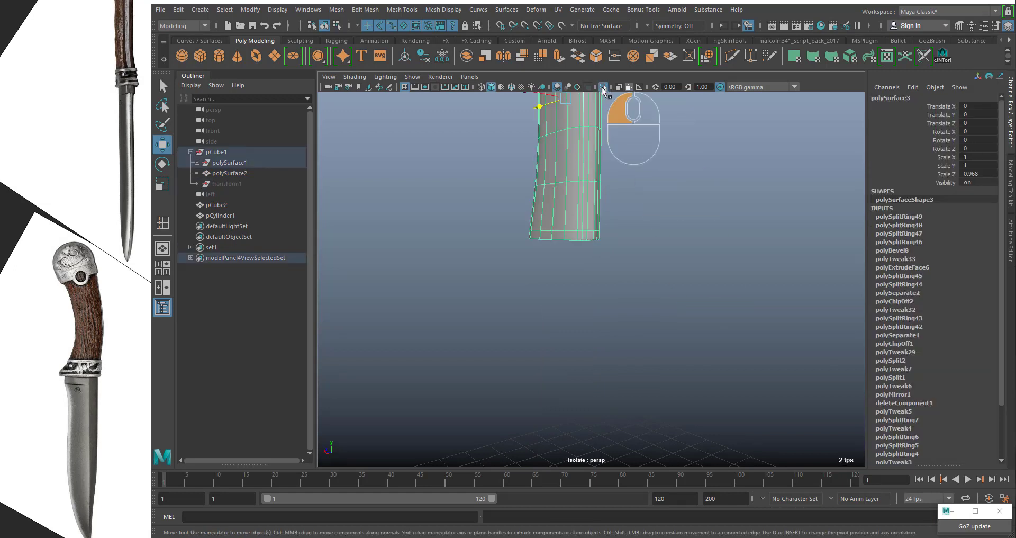
click(594, 220)
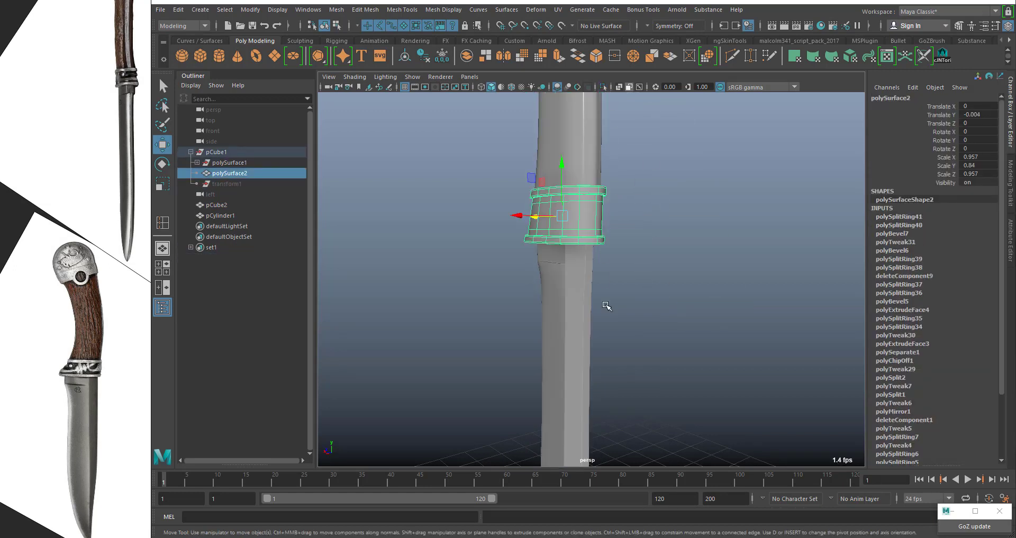
click(578, 337)
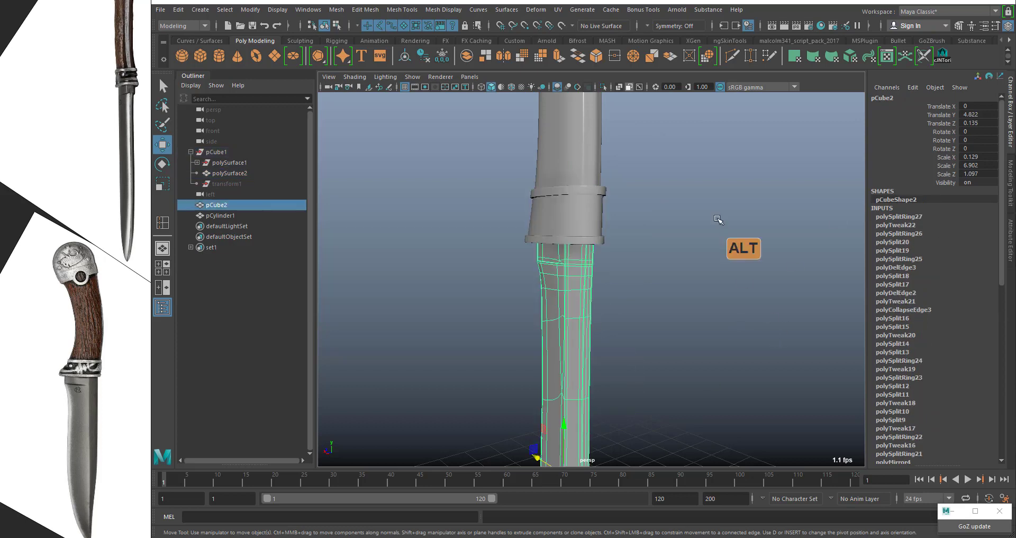
alt+middle_drag(718, 220, 745, 431)
click(619, 131)
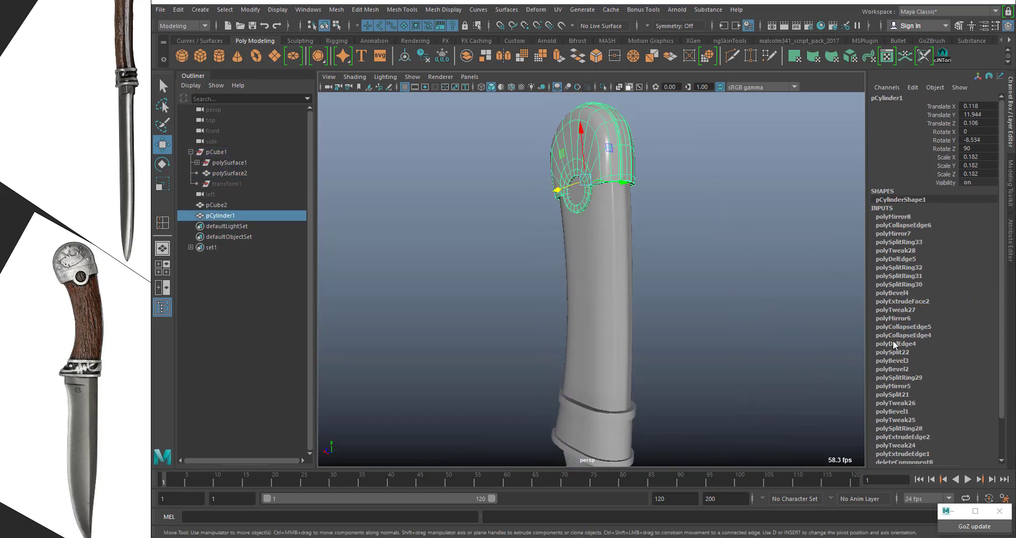
Delete all construction history in the scene with the whole knife shown.
alt+right_drag(659, 328, 550, 297)
click(178, 10)
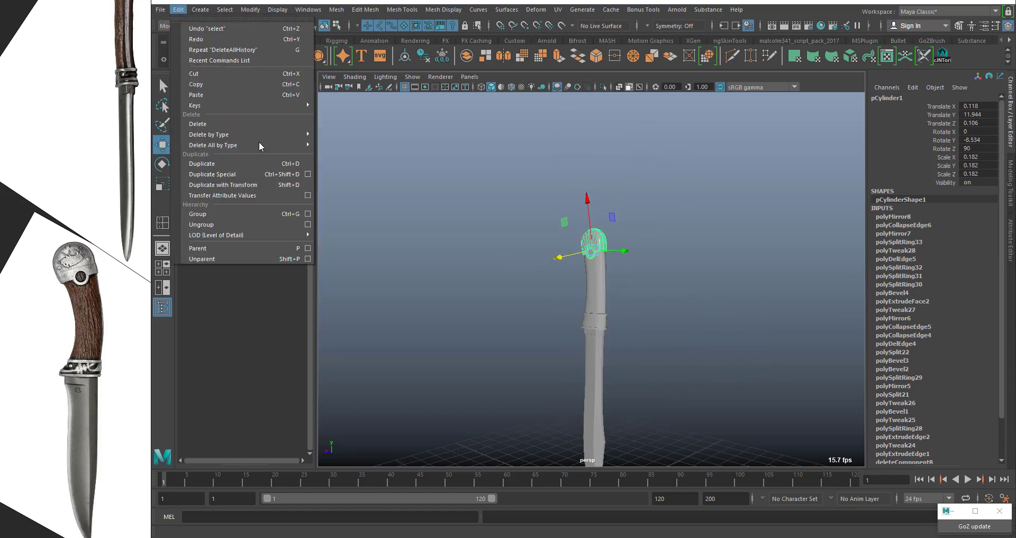
mouse_move(259, 143)
click(364, 155)
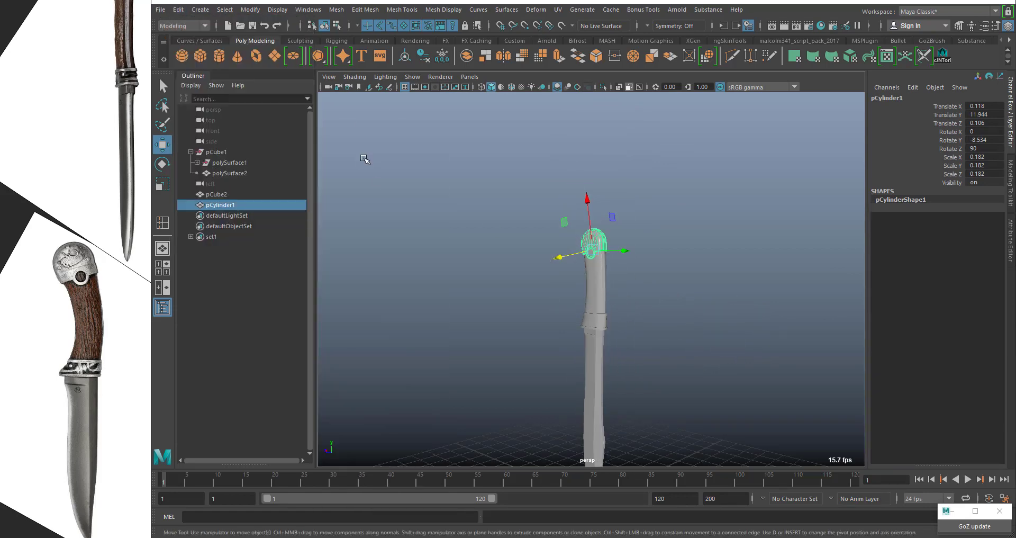
Select the grip, collar and blade in turn to check that their construction history is cleared.
click(582, 280)
click(603, 296)
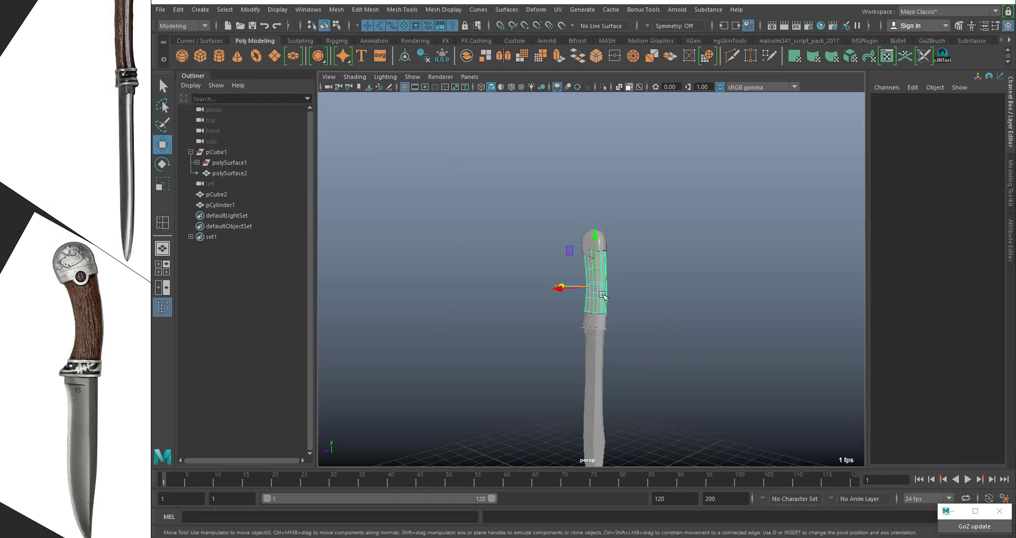
click(593, 325)
click(600, 372)
key(f)
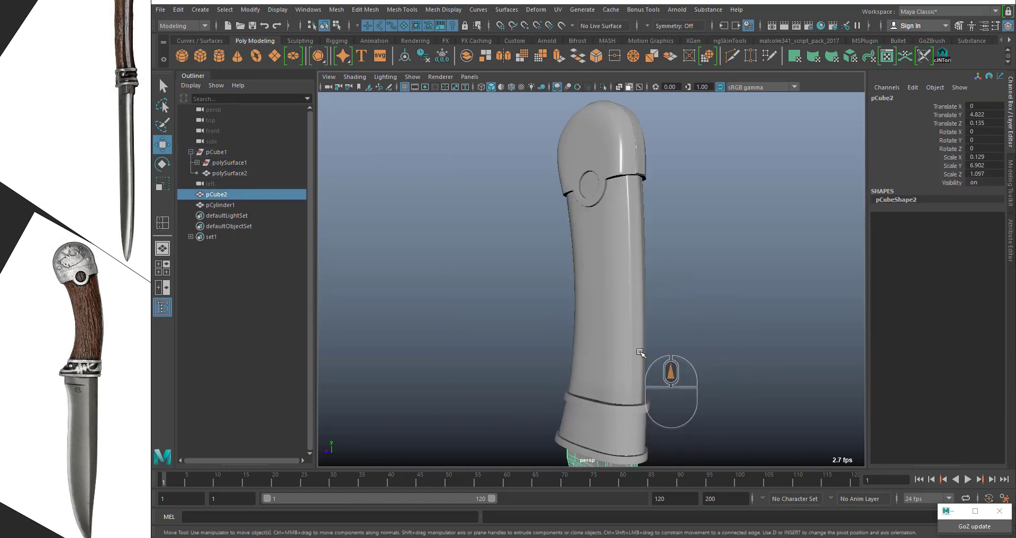
Examine the grip and the shading of the blade's upper part just below the collar.
alt+drag(658, 335, 576, 357)
alt+middle_drag(576, 358, 654, 232)
alt+drag(581, 305, 749, 295)
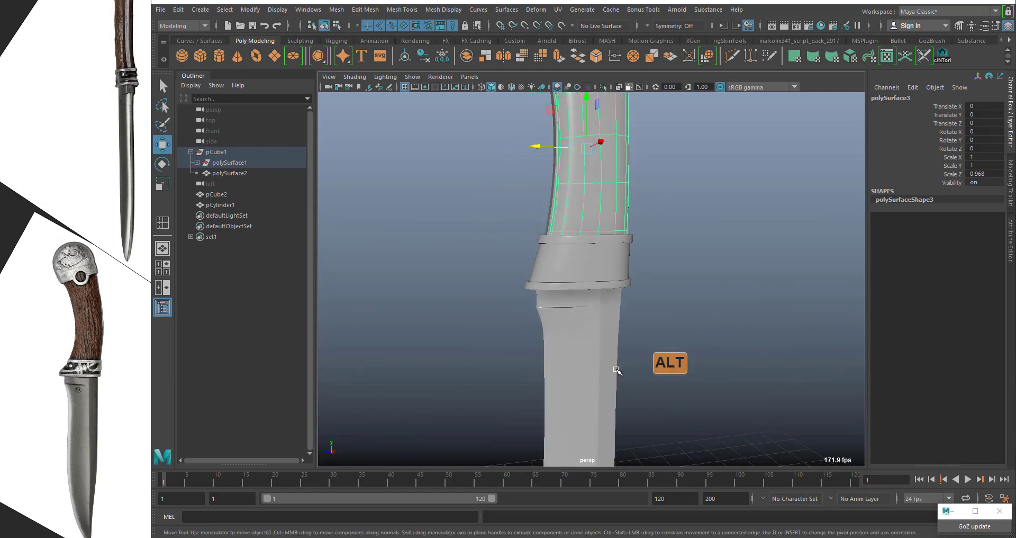
click(609, 367)
alt+middle_drag(669, 380, 675, 274)
mouse_move(674, 274)
alt+mouse_down()
mouse_move(671, 284)
mouse_move(670, 272)
mouse_move(646, 263)
alt+mouse_up()
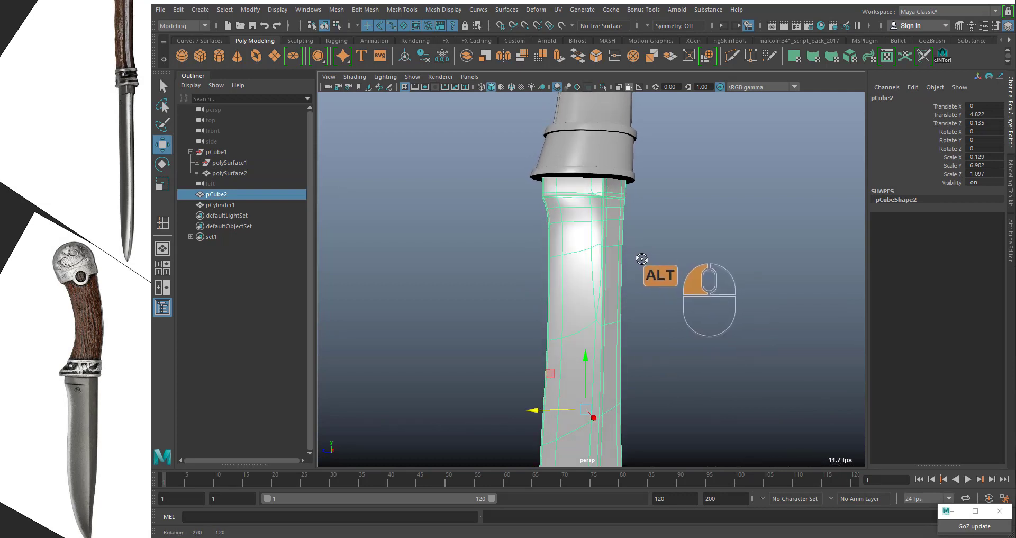
click(708, 199)
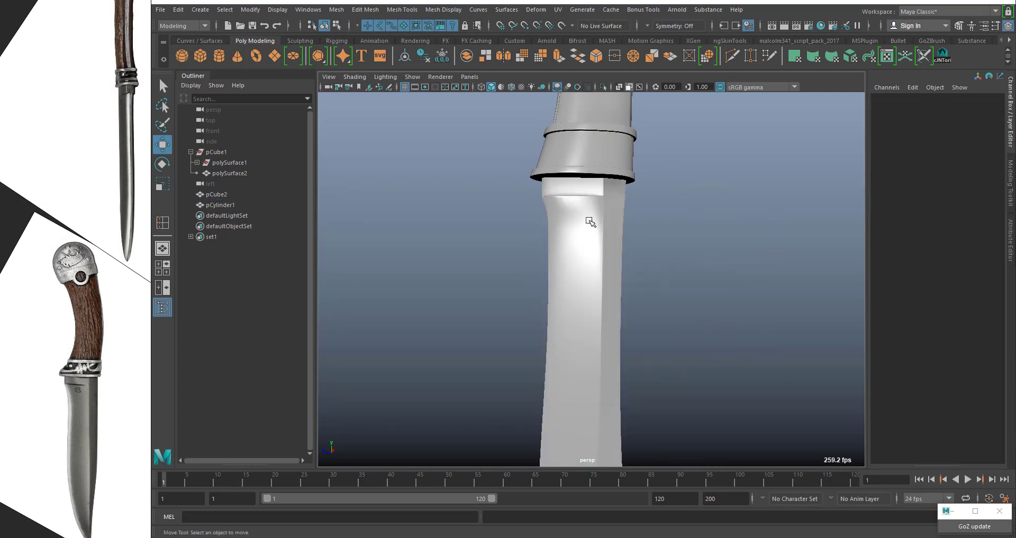
alt+drag(628, 245, 627, 246)
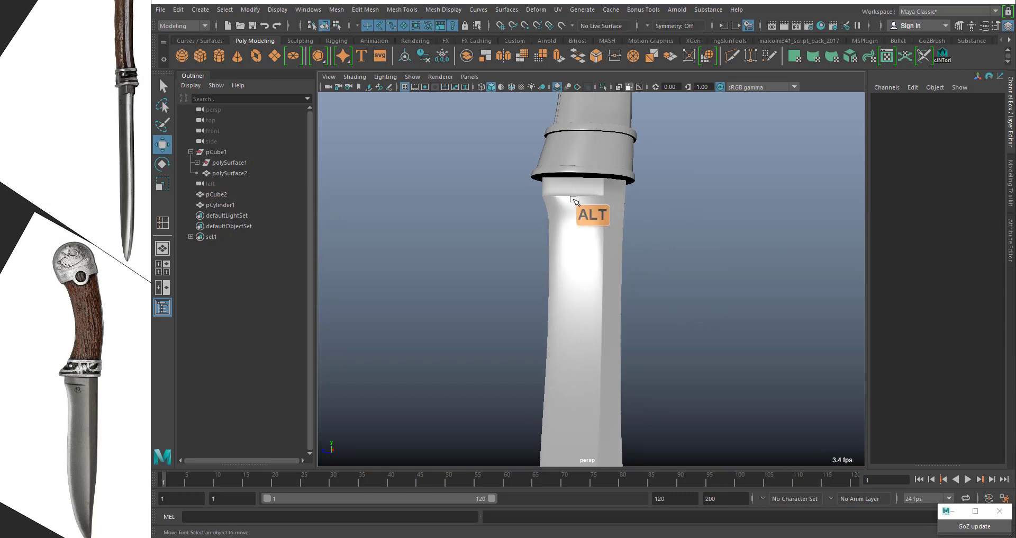
Select the blade and switch it to edge selection around its neck below the collar.
click(575, 222)
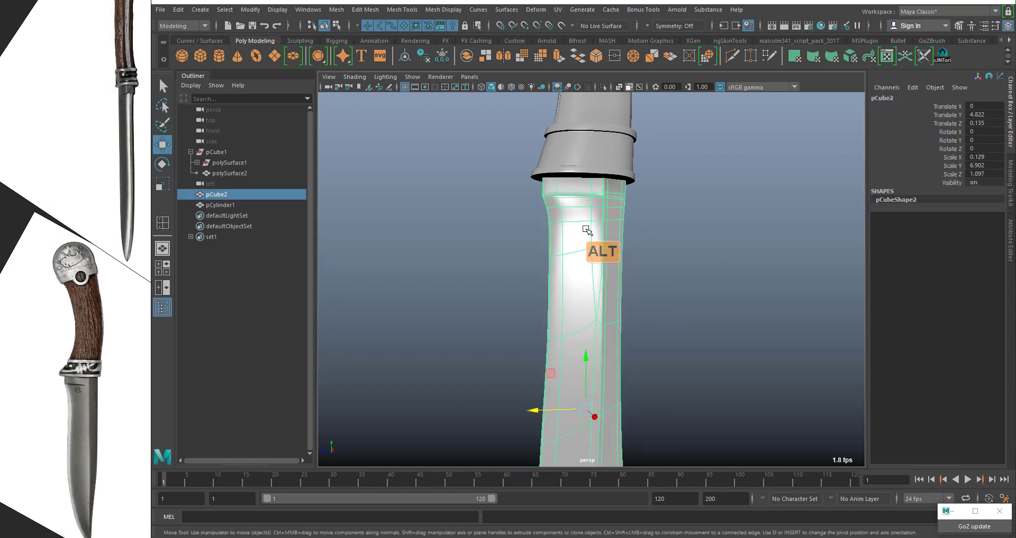
alt+right_drag(590, 227, 632, 205)
alt+drag(631, 205, 618, 239)
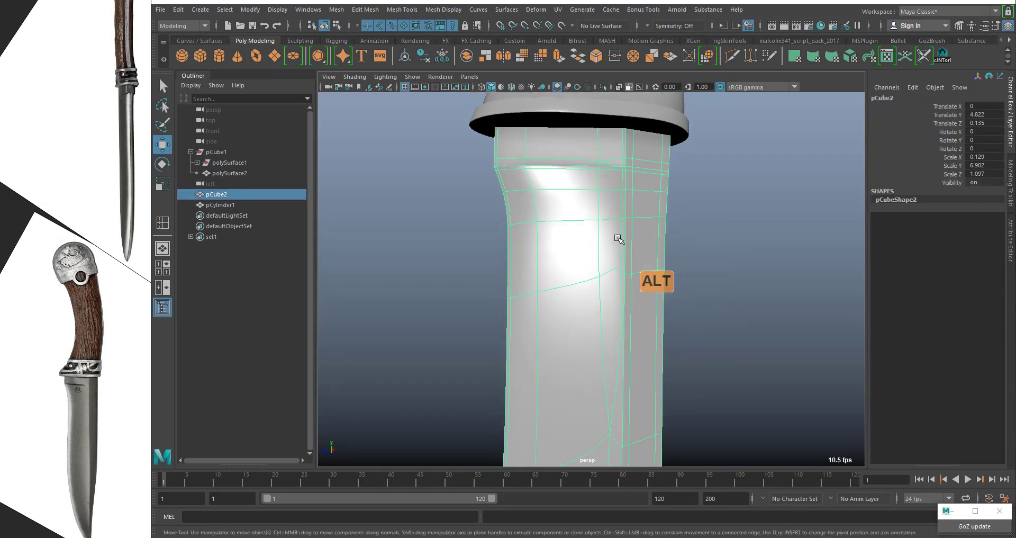
right_click(556, 226)
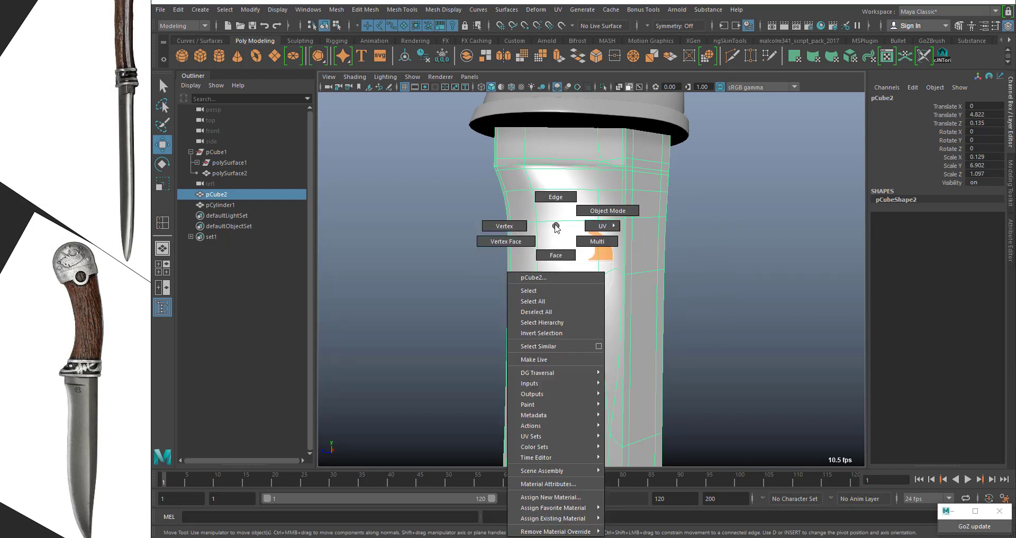
click(554, 195)
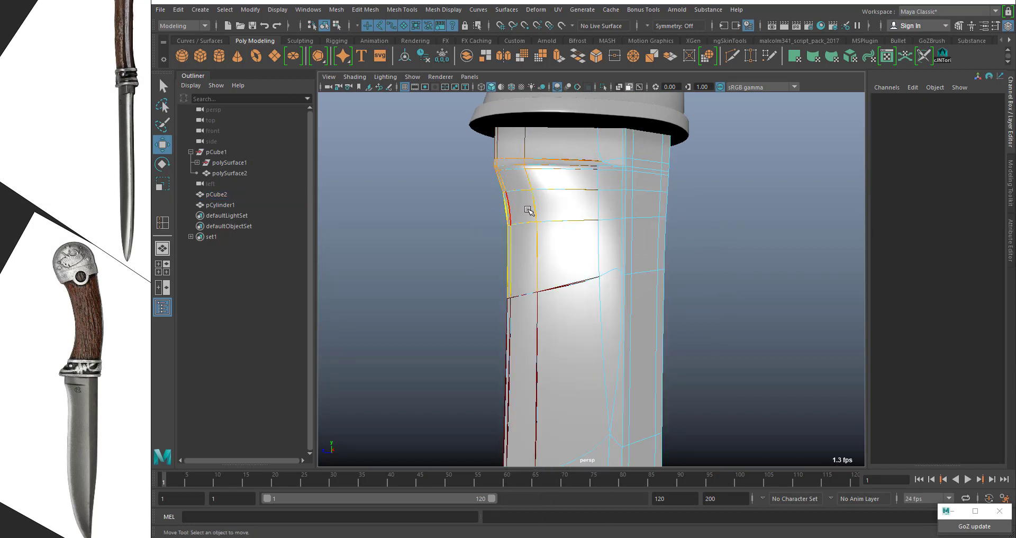
click(567, 219)
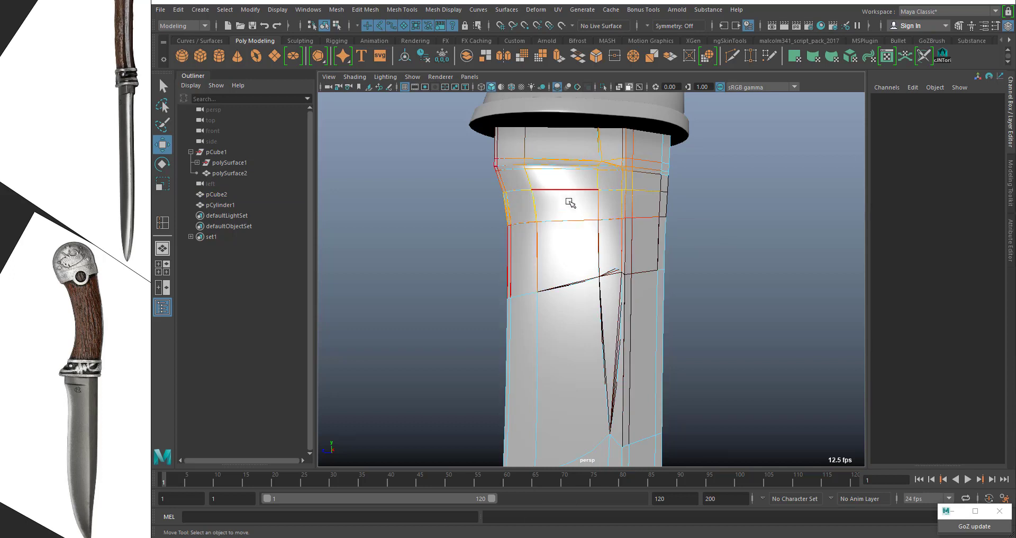
Turn off Soft Select in the Move Tool's soft selection settings.
key(F8)
double_click(163, 146)
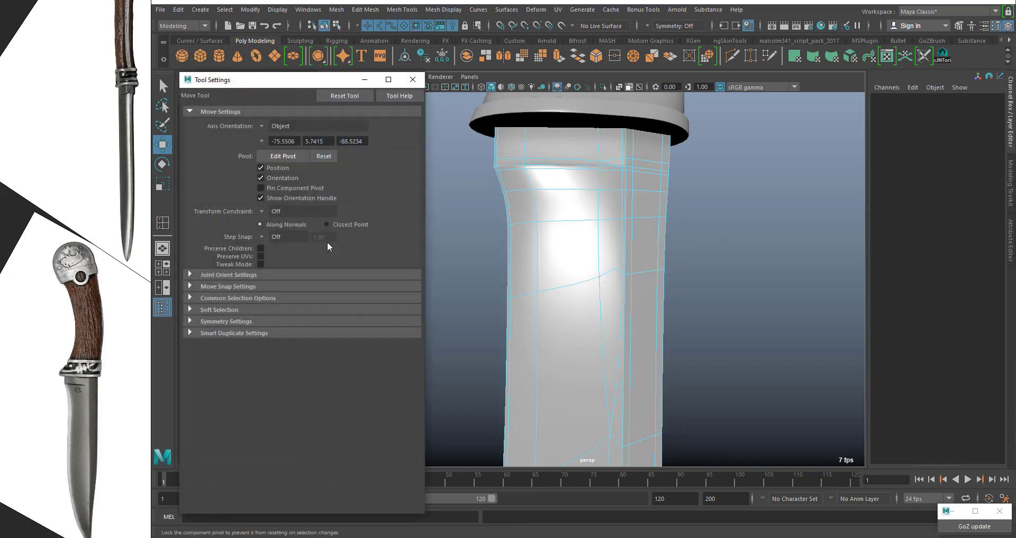
click(192, 309)
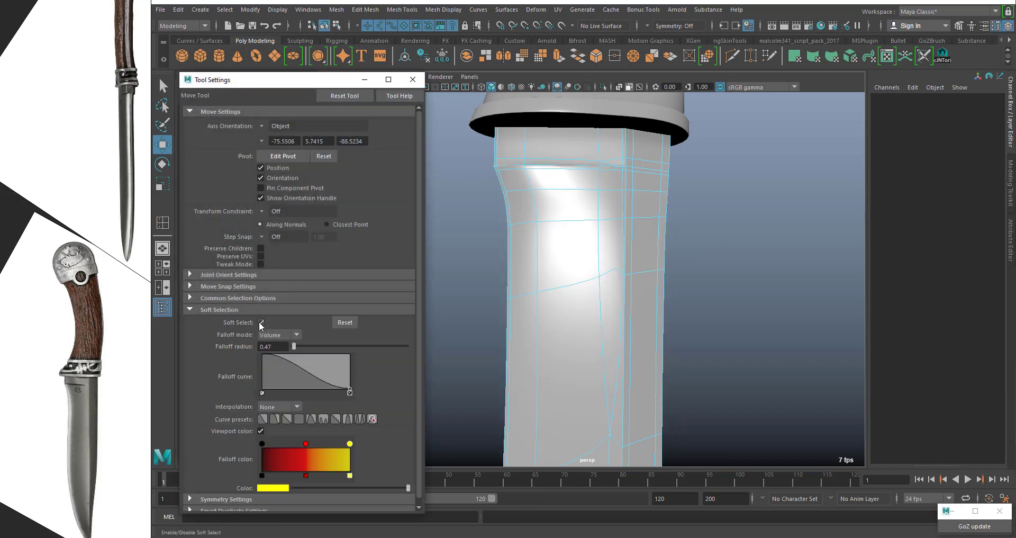
click(261, 322)
click(414, 81)
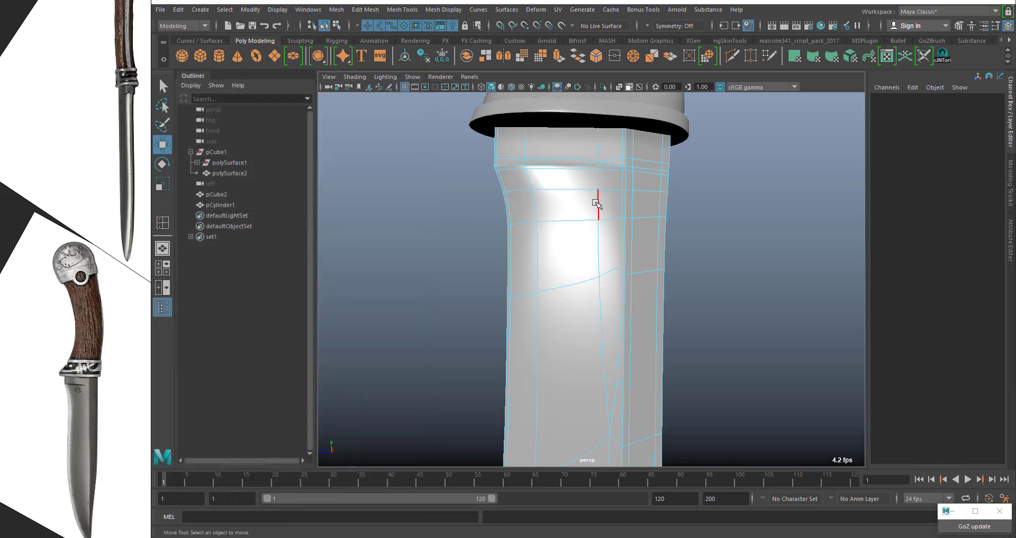
Set the modeling symmetry to Object X.
click(648, 25)
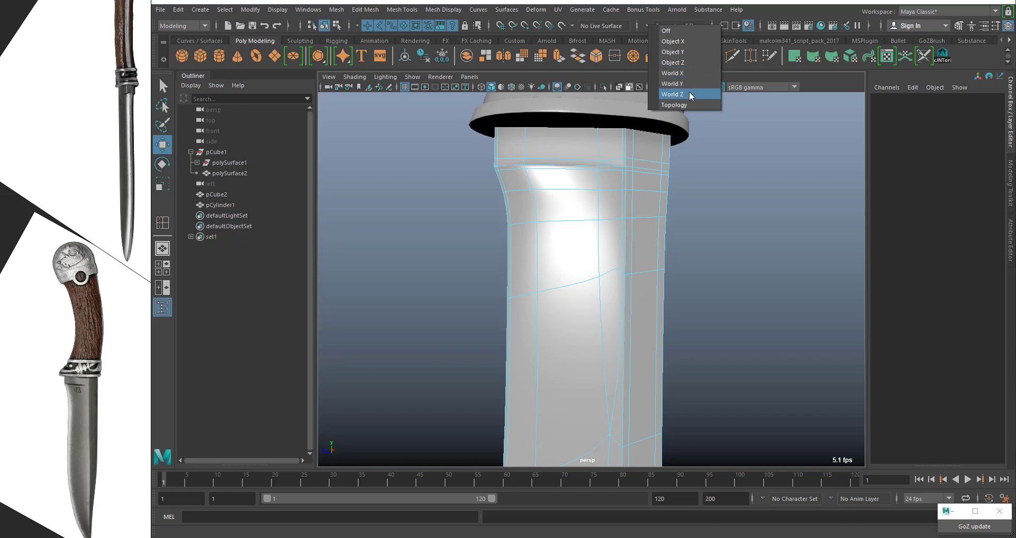
click(672, 42)
click(628, 232)
Select the ring of short vertical edges around the blade's neck, leaving out those at the notched side.
alt+drag(642, 217, 617, 221)
click(589, 204)
click(552, 210)
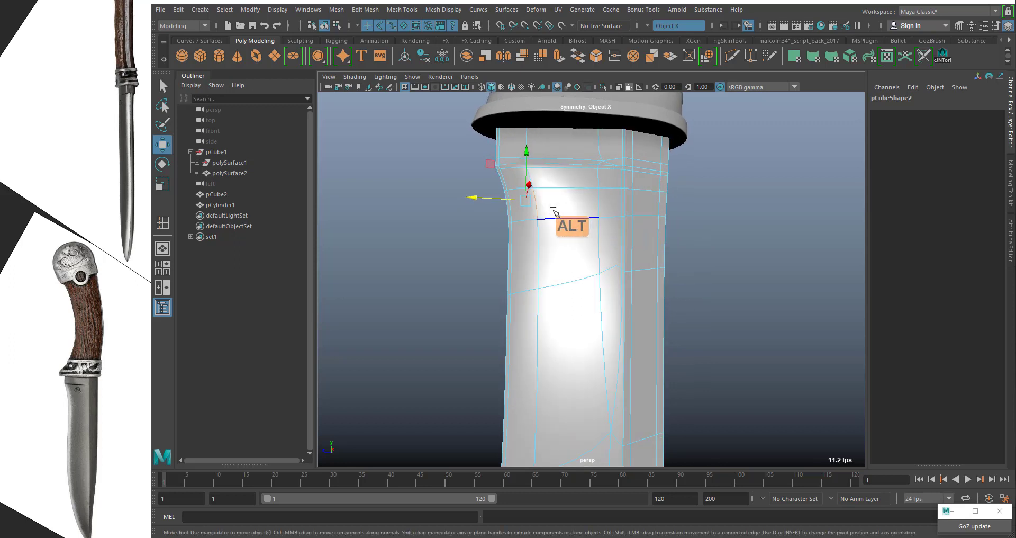
click(603, 209)
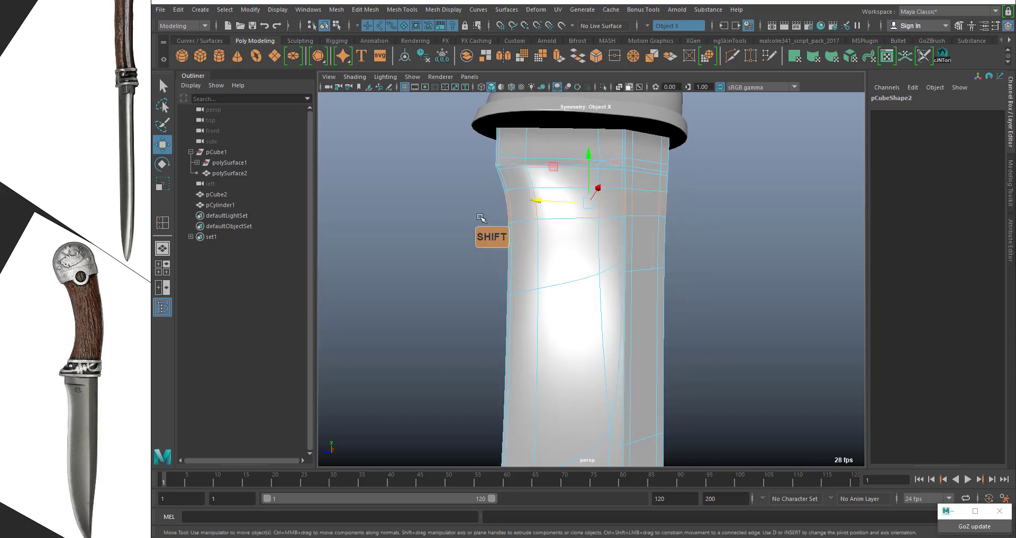
ctrl+drag(474, 183, 522, 233)
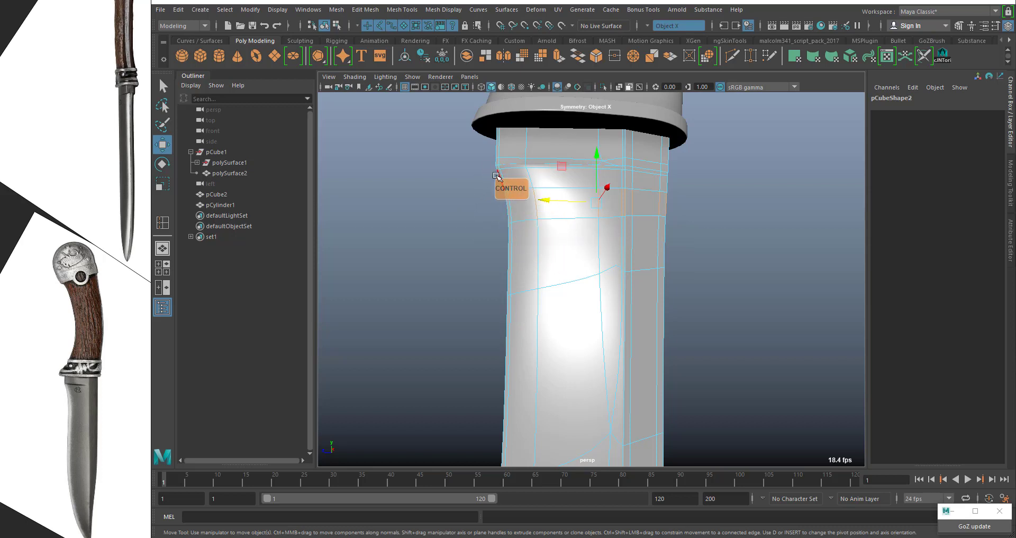
Try to collapse the selected ring of edges around the blade's neck.
click(367, 13)
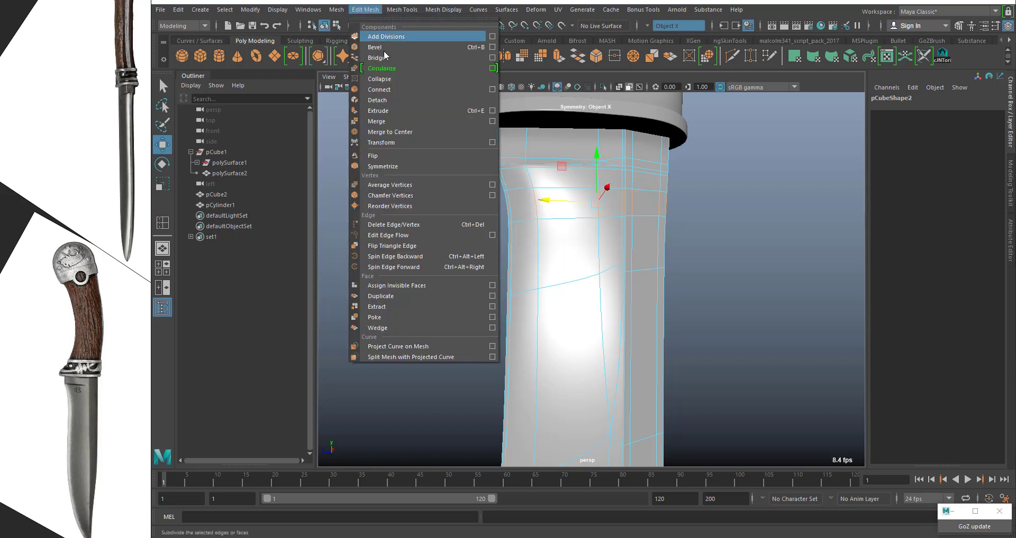
click(392, 81)
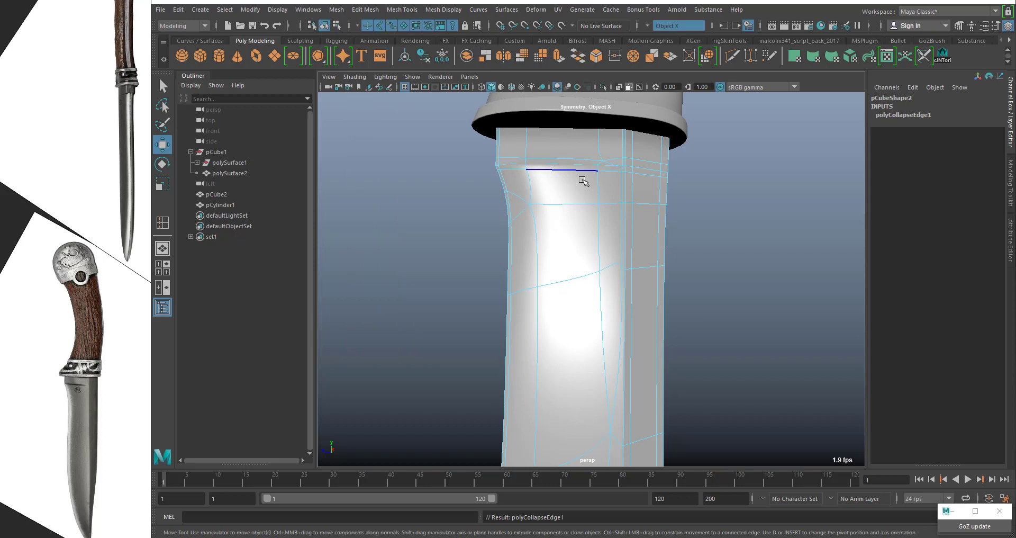
key(ctrl+z)
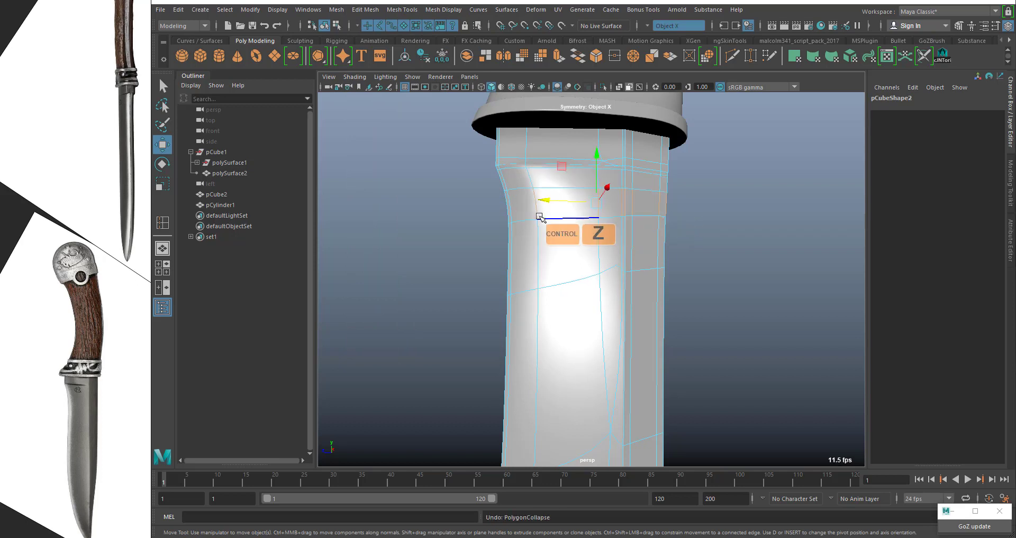
Remove more edges near the notch from the selection, collapse the remaining ones, and return to object selection.
ctrl+drag(488, 184, 614, 277)
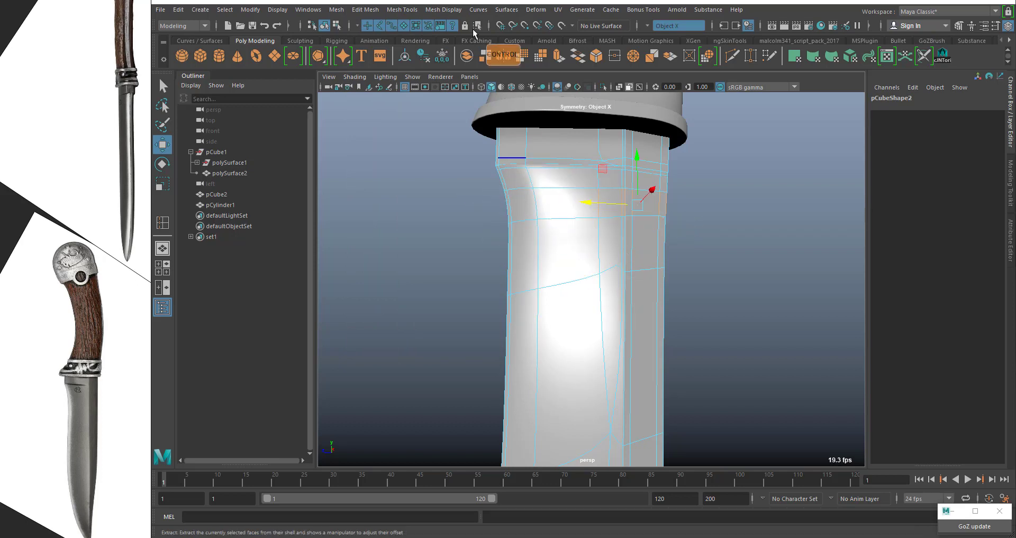
click(365, 10)
click(391, 79)
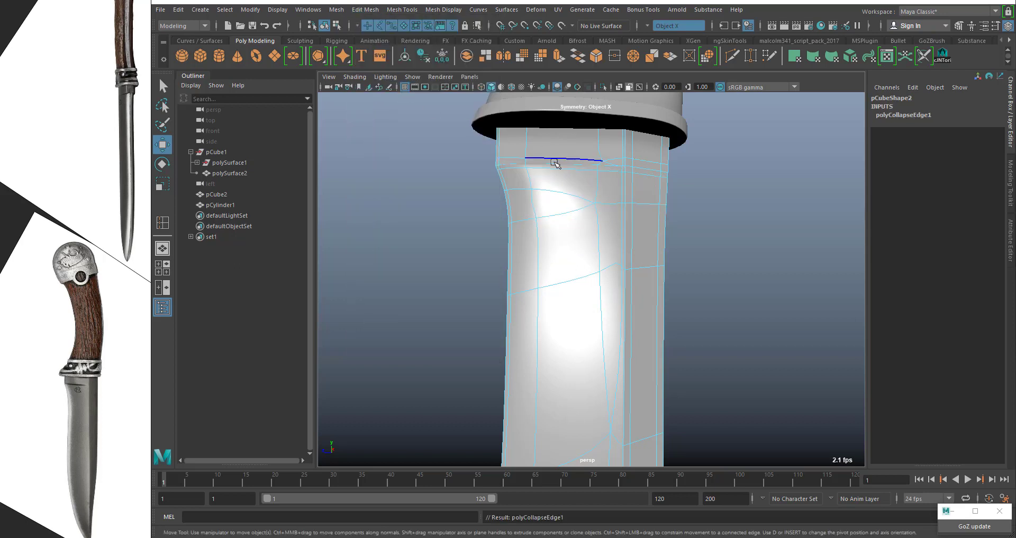
right_drag(587, 189, 644, 172)
click(716, 177)
Collapse the remaining short vertical edge beside the notch on the blade's neck and return to object selection.
scroll(708, 196, down, 4)
alt+drag(708, 197, 665, 243)
click(608, 229)
right_drag(562, 241, 562, 218)
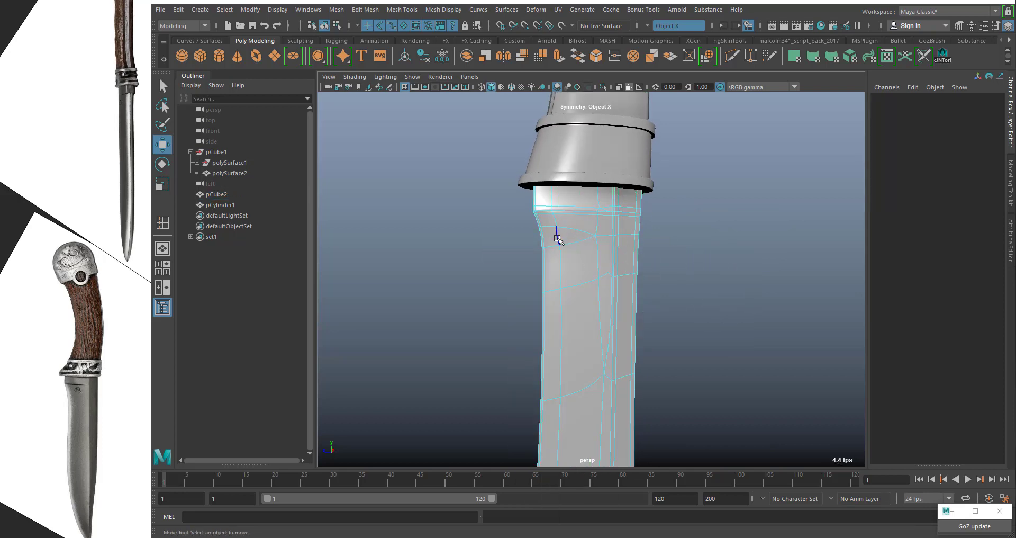
click(560, 229)
click(369, 9)
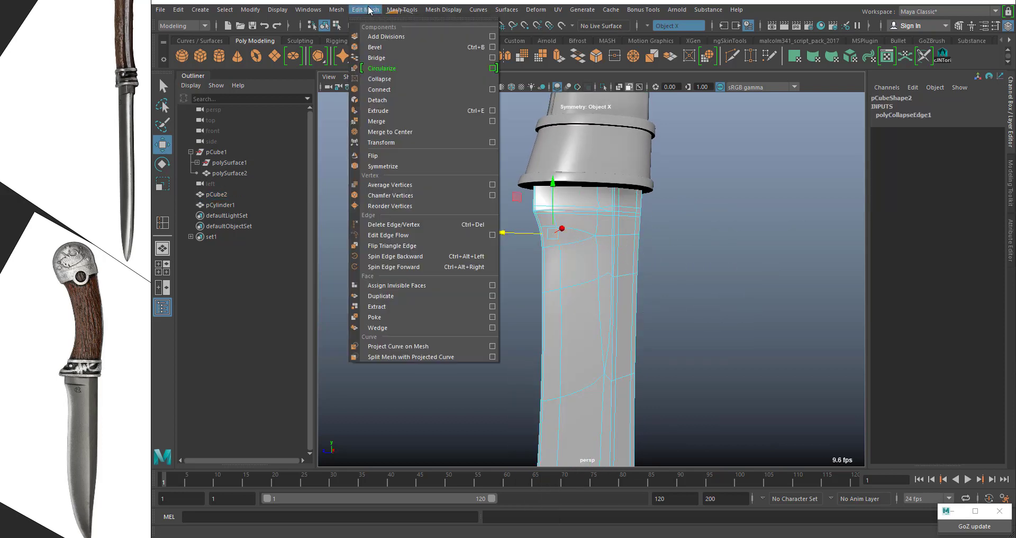
click(400, 79)
right_drag(594, 227, 658, 217)
Nudge the collapsed vertex beside the neck's notch slightly along the Z axis to even out the edge flow.
alt+drag(673, 227, 658, 220)
right_drag(586, 238, 535, 238)
key(w)
drag(490, 230, 496, 228)
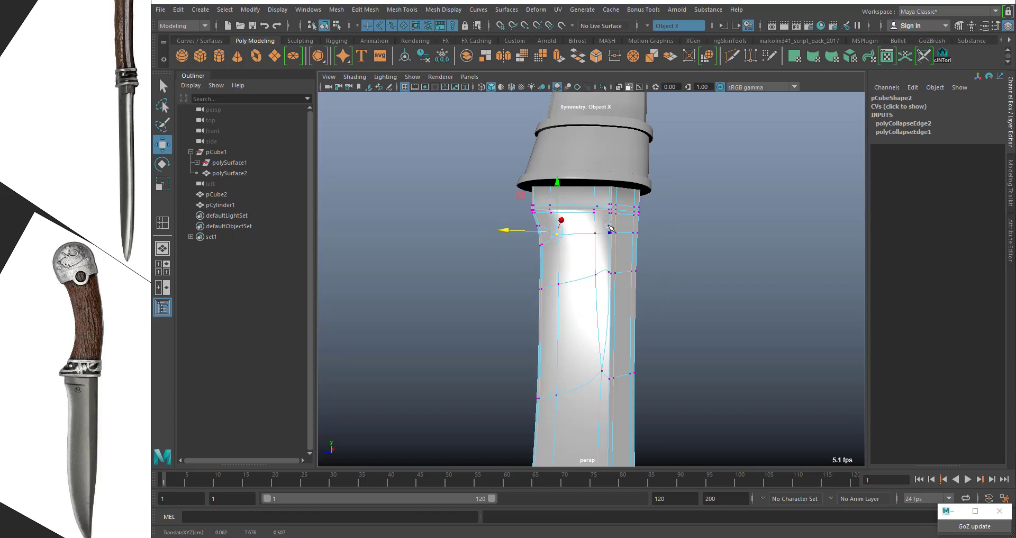
right_drag(609, 226, 675, 197)
Examine the blade's surface and edge layout from the tip up to the collar.
click(714, 226)
scroll(704, 230, down, 5)
alt+drag(694, 231, 670, 207)
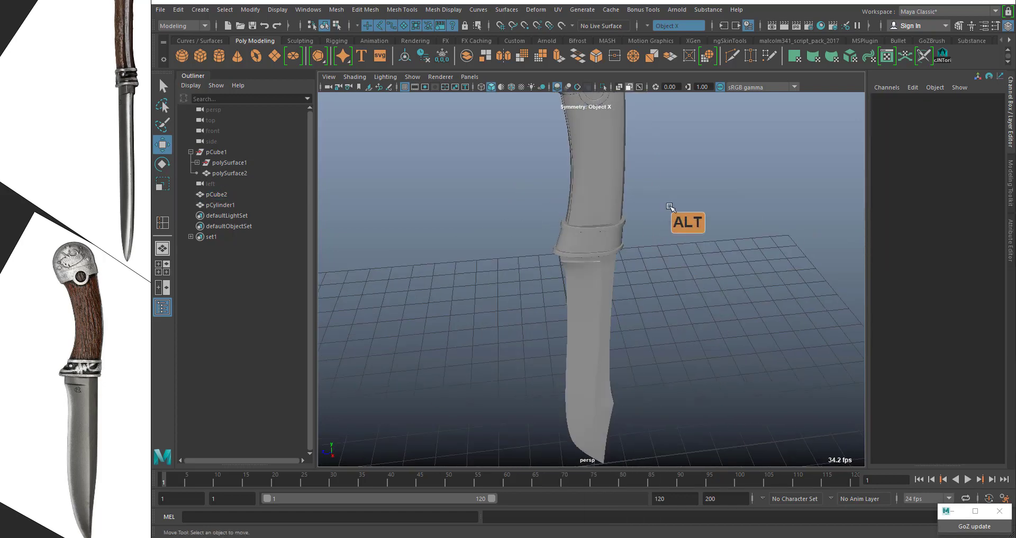
alt+middle_drag(670, 206, 683, 273)
alt+drag(689, 280, 552, 250)
click(545, 349)
alt+middle_drag(593, 320, 586, 119)
alt+drag(571, 252, 728, 251)
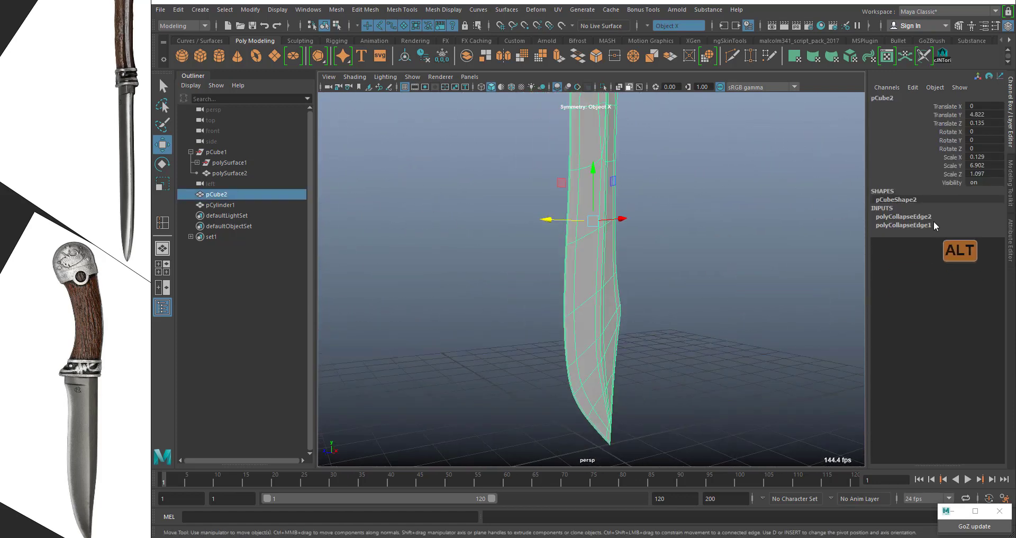
alt+middle_drag(672, 216, 660, 367)
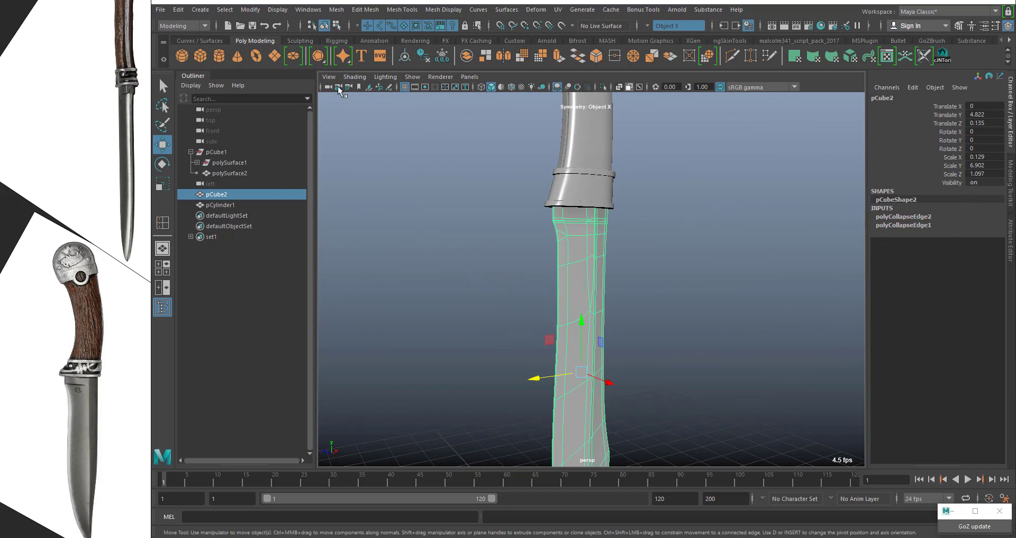
Delete the construction history of all objects in the scene.
click(179, 10)
mouse_move(281, 145)
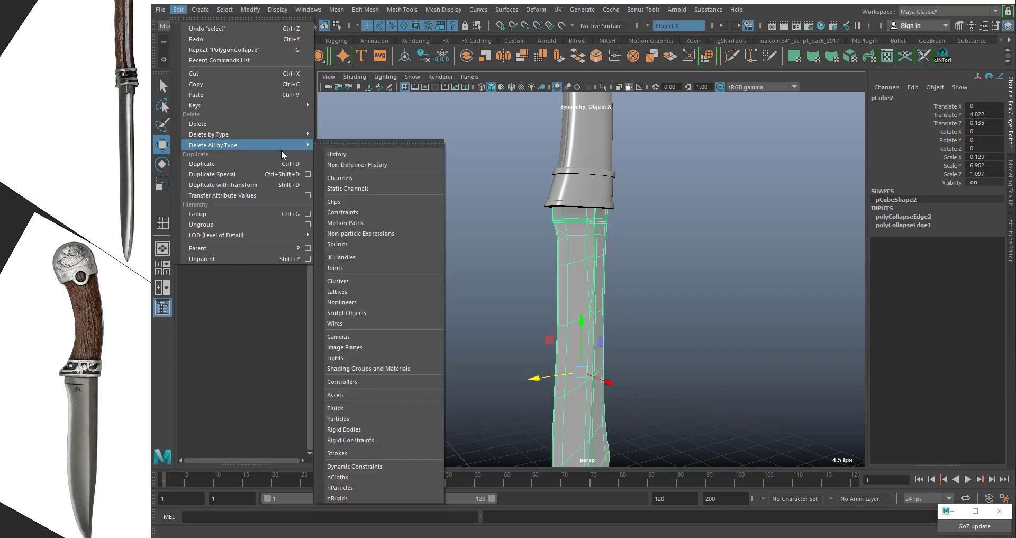
click(348, 152)
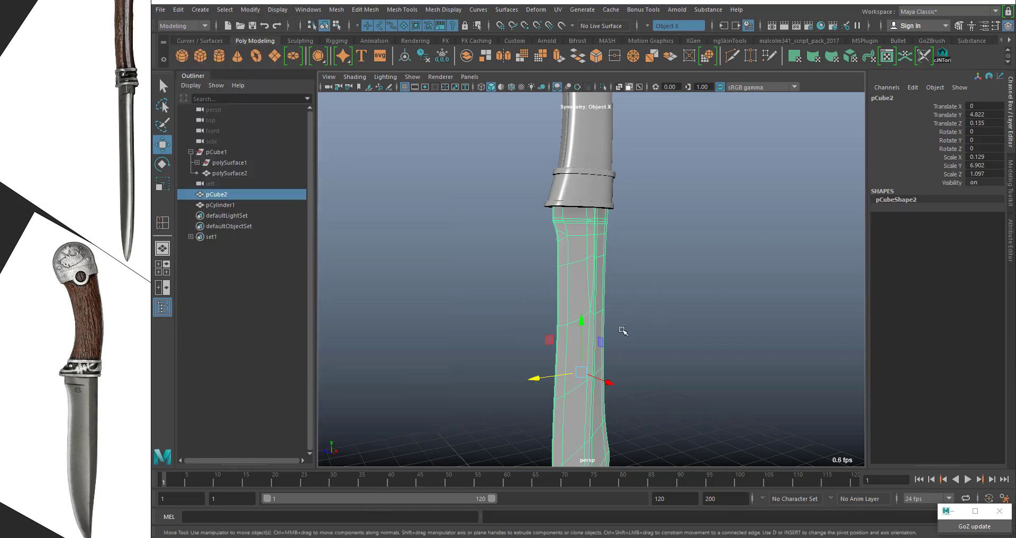
Isolate the collar to inspect its inner opening, and show the whole knife again.
alt+right_drag(606, 265, 642, 337)
alt+middle_drag(690, 155, 680, 311)
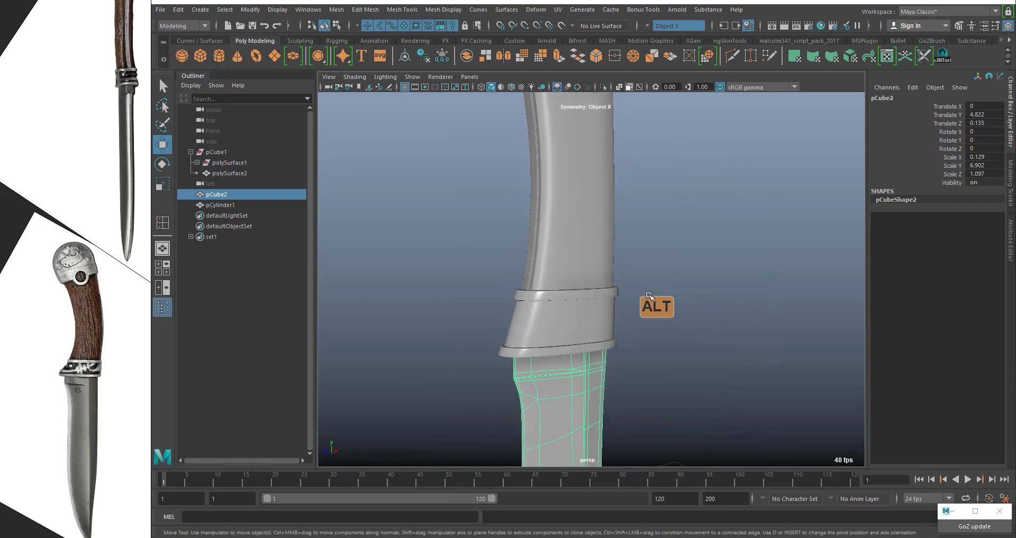
click(577, 249)
click(585, 327)
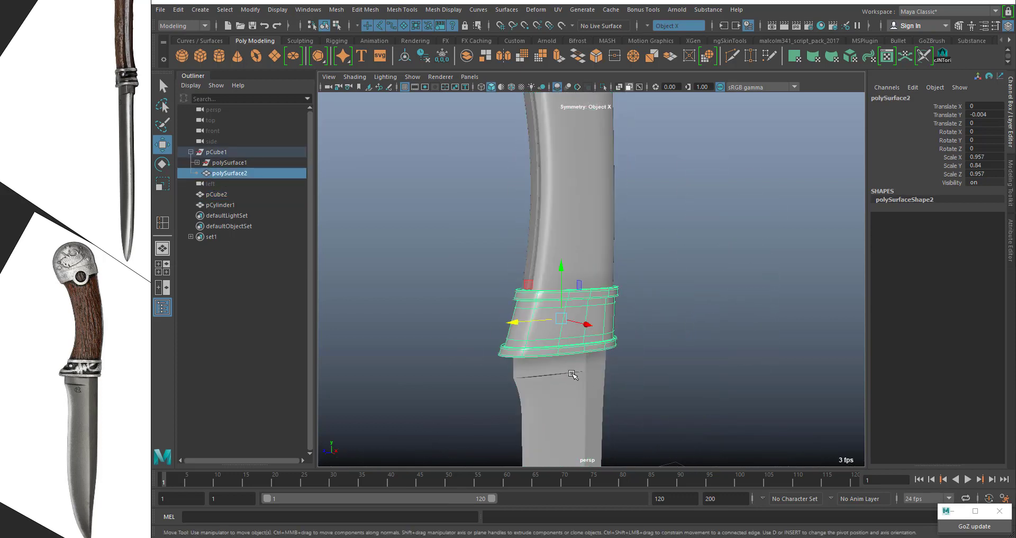
alt+drag(700, 339, 655, 381)
click(603, 86)
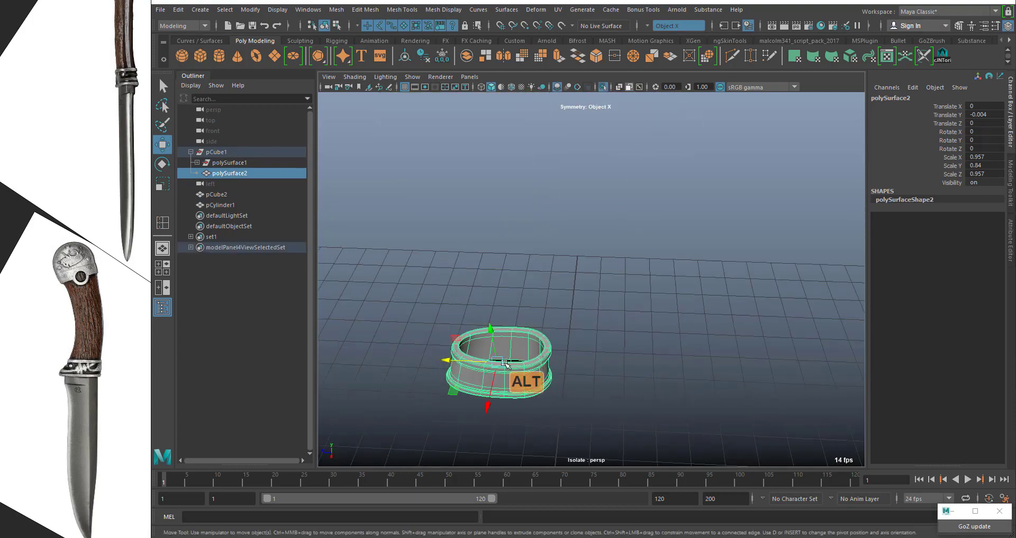
alt+right_drag(504, 363, 532, 361)
alt+middle_drag(532, 361, 675, 196)
alt+drag(659, 256, 641, 275)
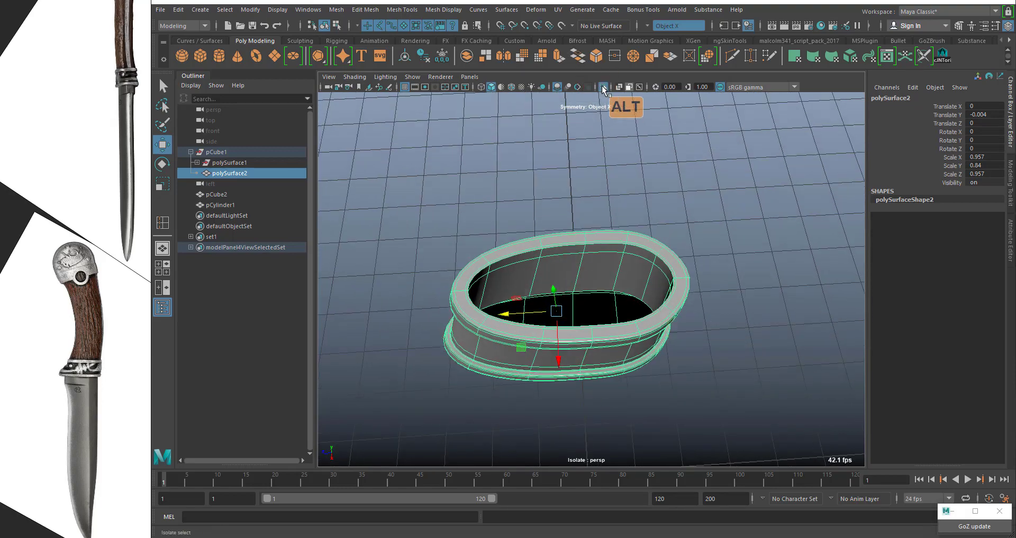
click(604, 89)
Isolate the grip so its lower end face is exposed for editing.
click(630, 233)
alt+drag(699, 199, 608, 114)
click(603, 89)
alt+drag(692, 301, 703, 261)
alt+right_drag(703, 261, 689, 322)
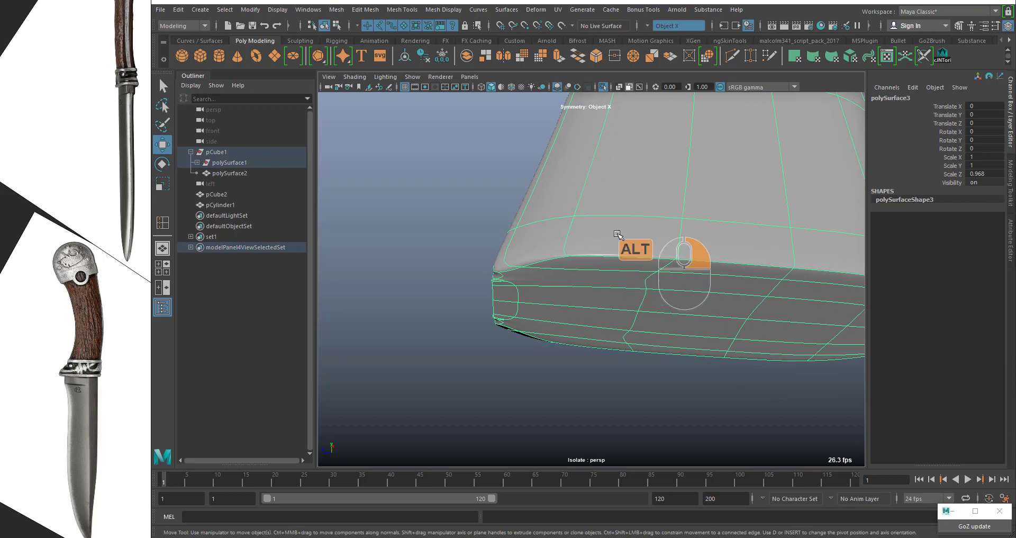
Delete all the cap faces closing the grip's lower end and show the whole knife again.
right_drag(612, 234, 616, 267)
click(607, 272)
click(610, 266)
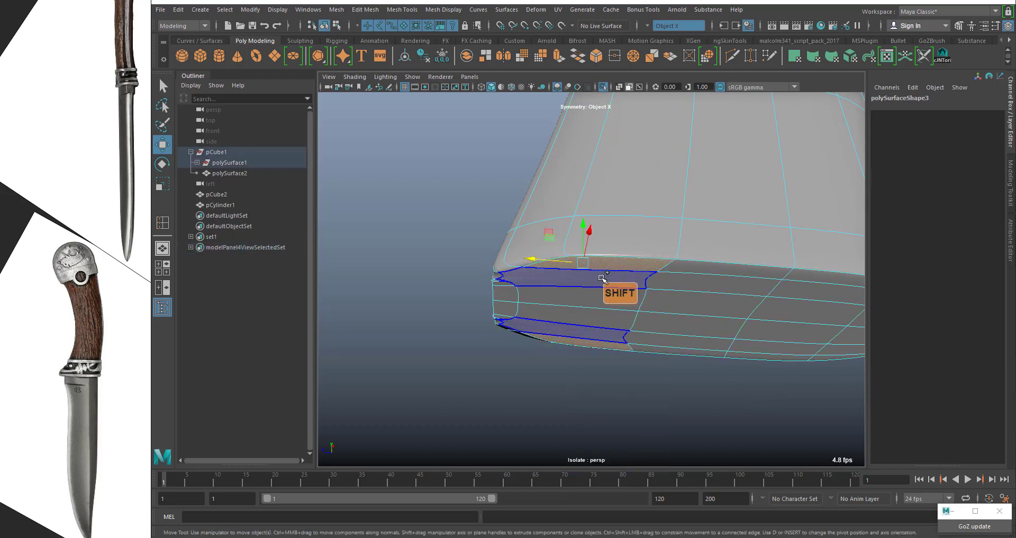
shift+click(600, 283)
shift+click(597, 299)
shift+click(672, 350)
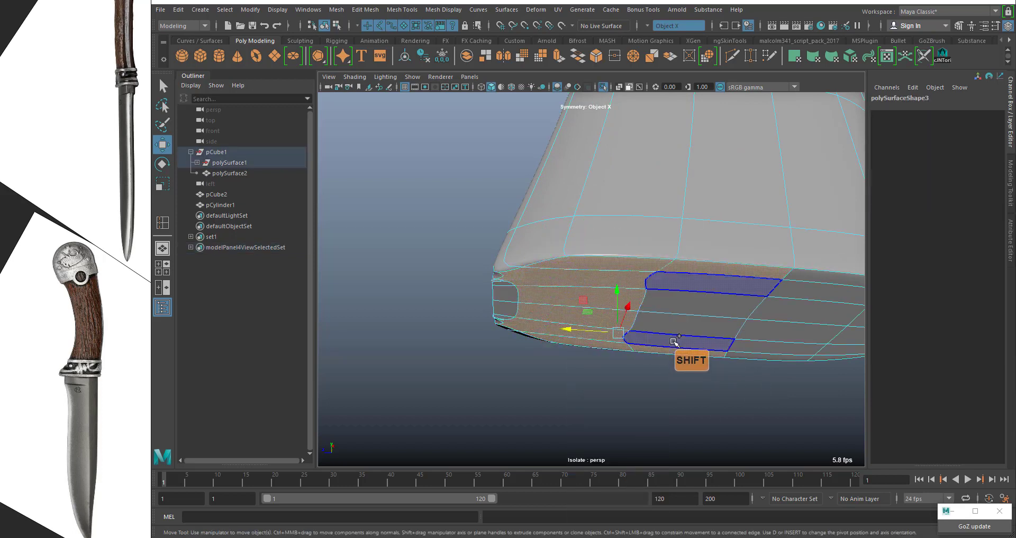
shift+click(673, 341)
shift+click(684, 326)
shift+click(764, 328)
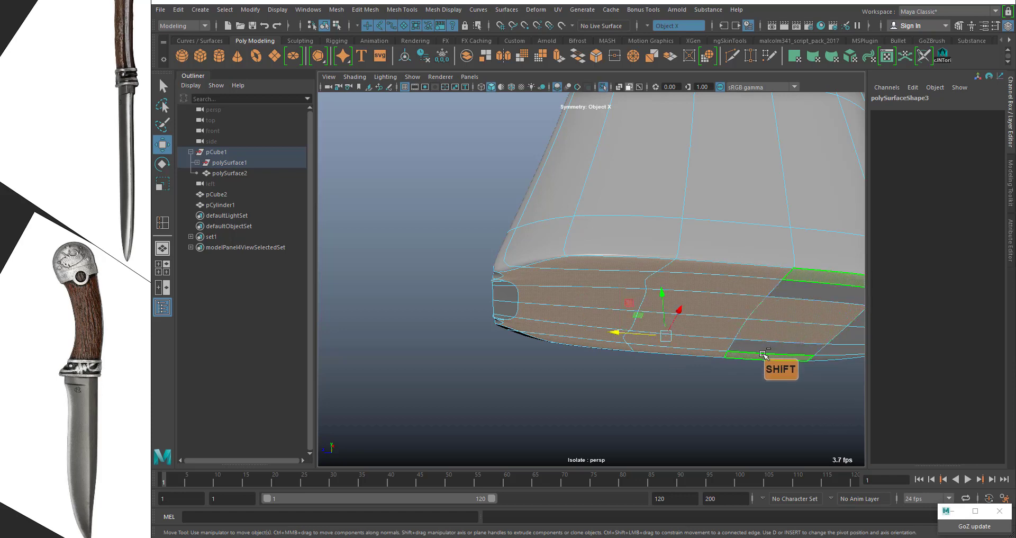
alt+middle_drag(763, 328, 699, 297)
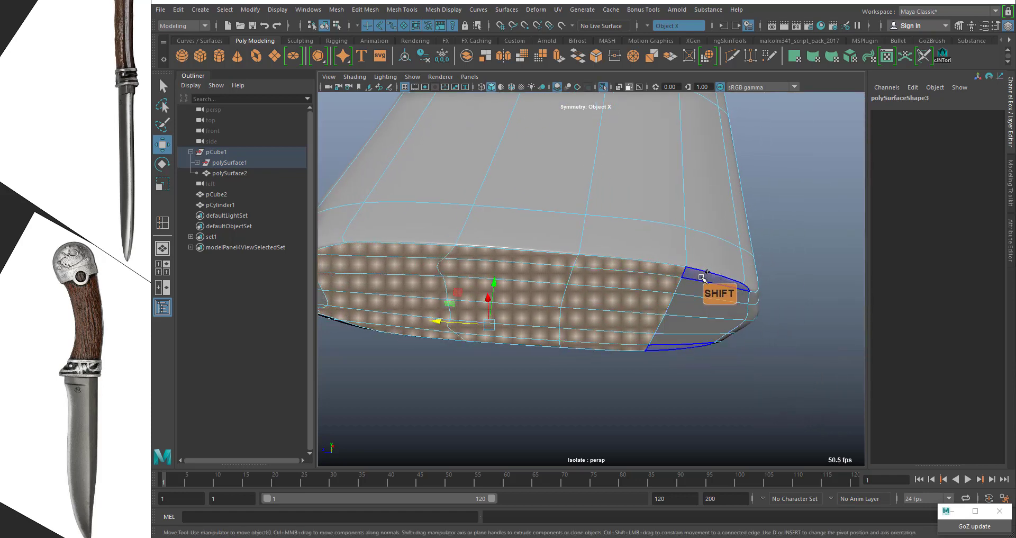
shift+click(701, 302)
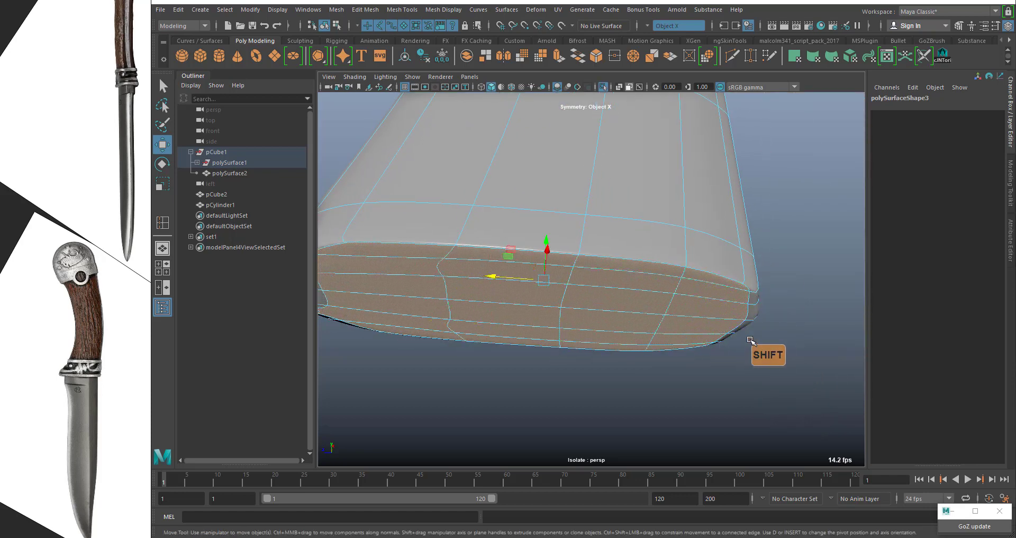
key(Delete)
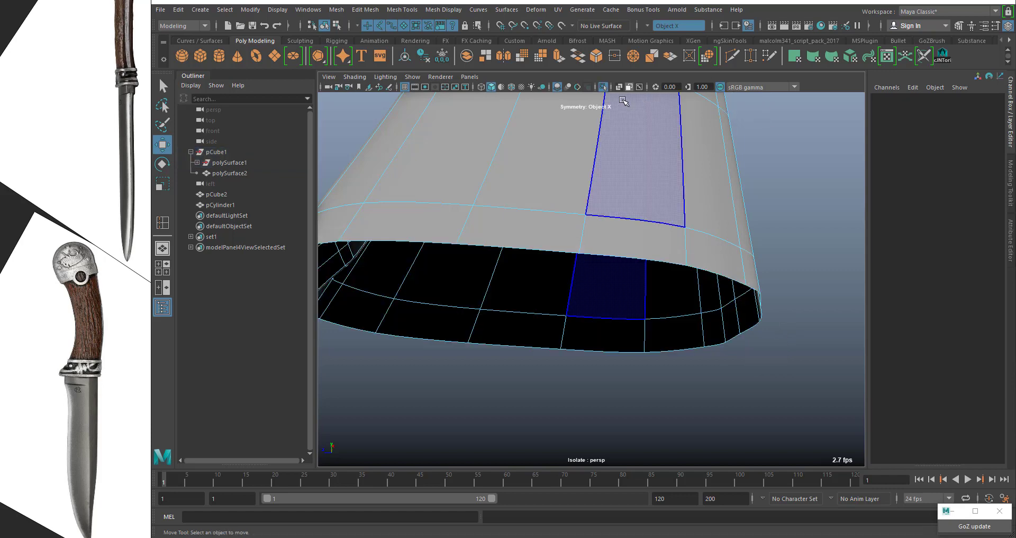
click(603, 88)
Examine the grip along its length and, in isolation, its rounded upper end under the pommel cap.
scroll(724, 185, down, 8)
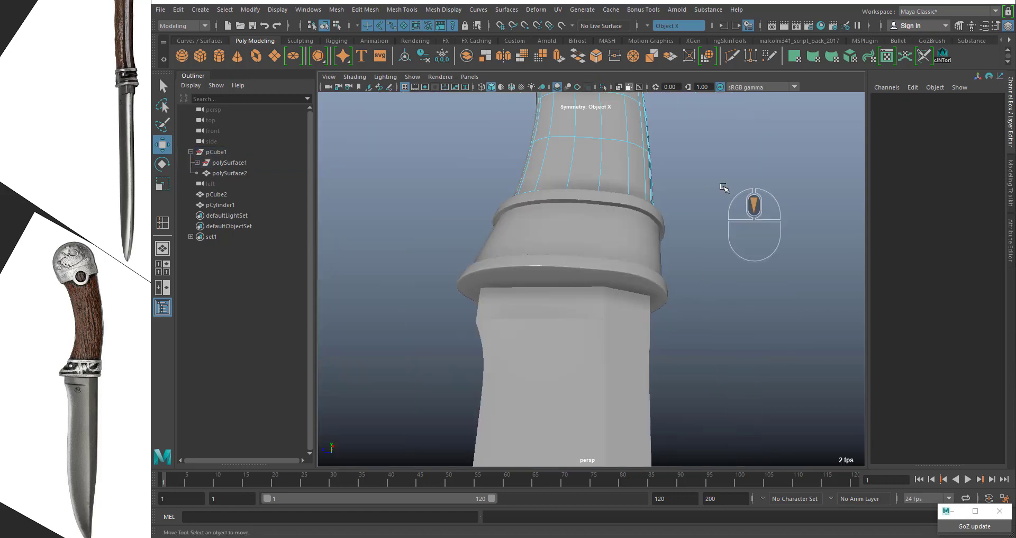
alt+middle_drag(706, 154, 698, 184)
alt+drag(699, 183, 733, 185)
right_drag(663, 195, 708, 175)
alt+right_drag(656, 219, 725, 248)
alt+drag(725, 248, 693, 234)
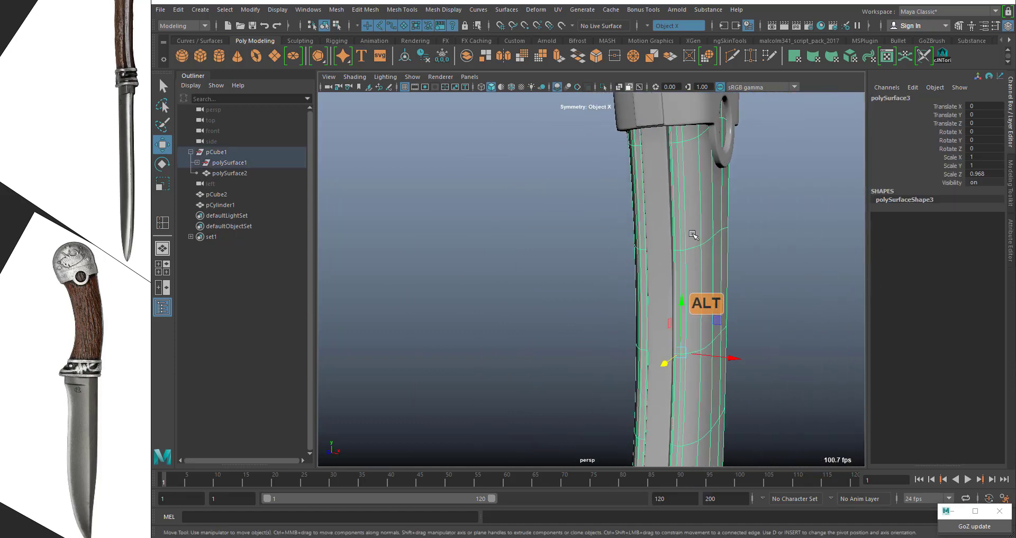
click(604, 87)
alt+drag(699, 180, 639, 198)
right_drag(640, 197, 637, 209)
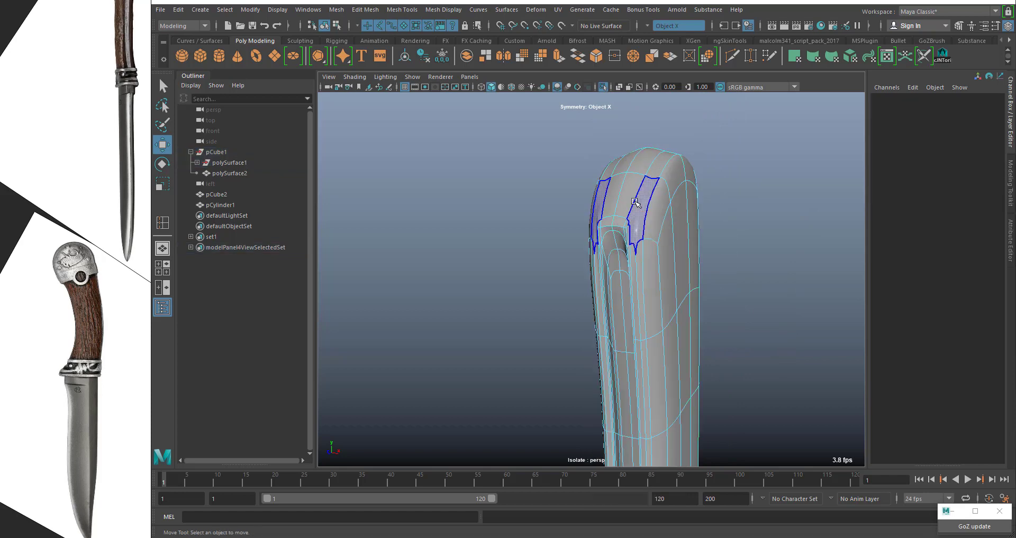
click(604, 87)
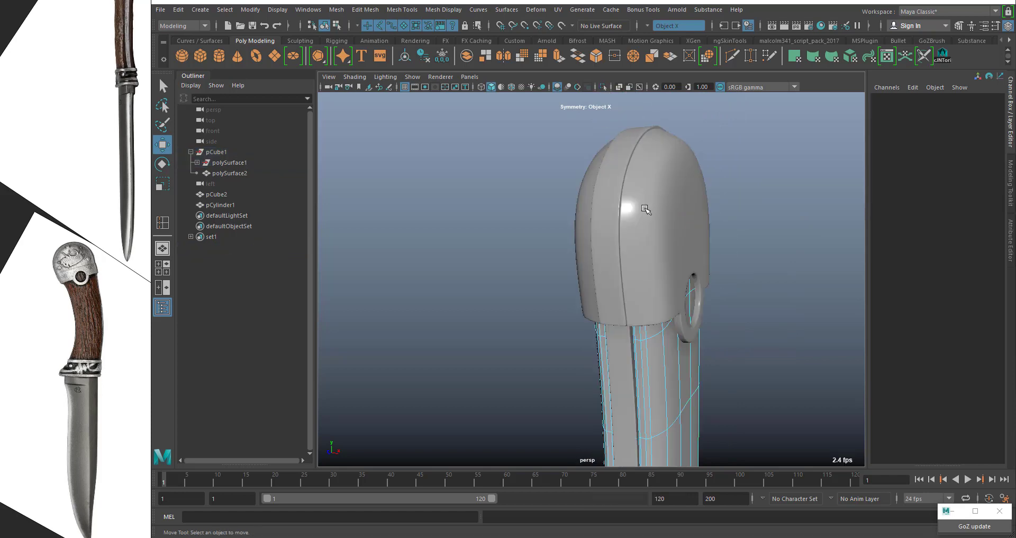
Turn on X-ray shading and show the grip's upper end inside the pommel cap in the orthographic side view.
click(619, 88)
alt+drag(584, 161, 524, 159)
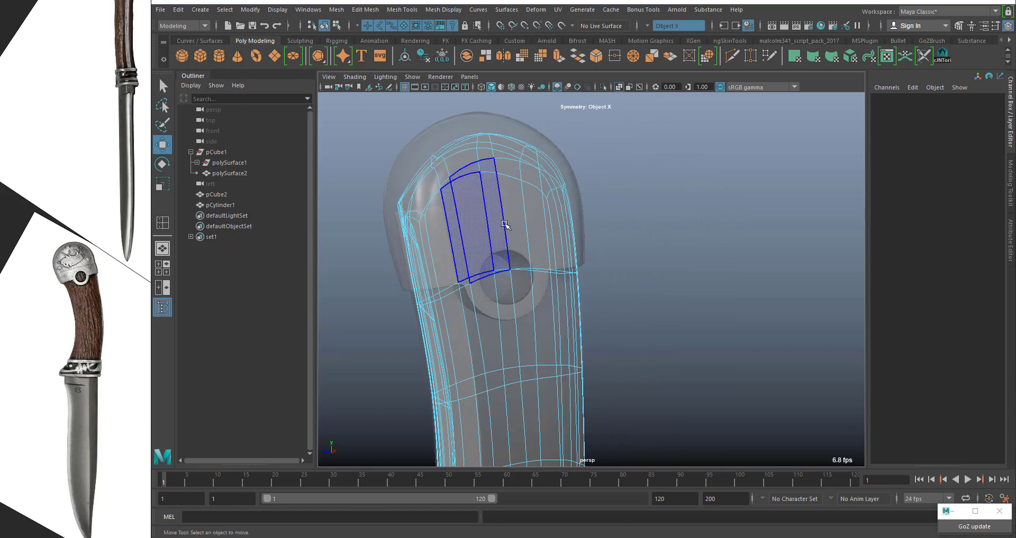
right_drag(555, 244, 609, 224)
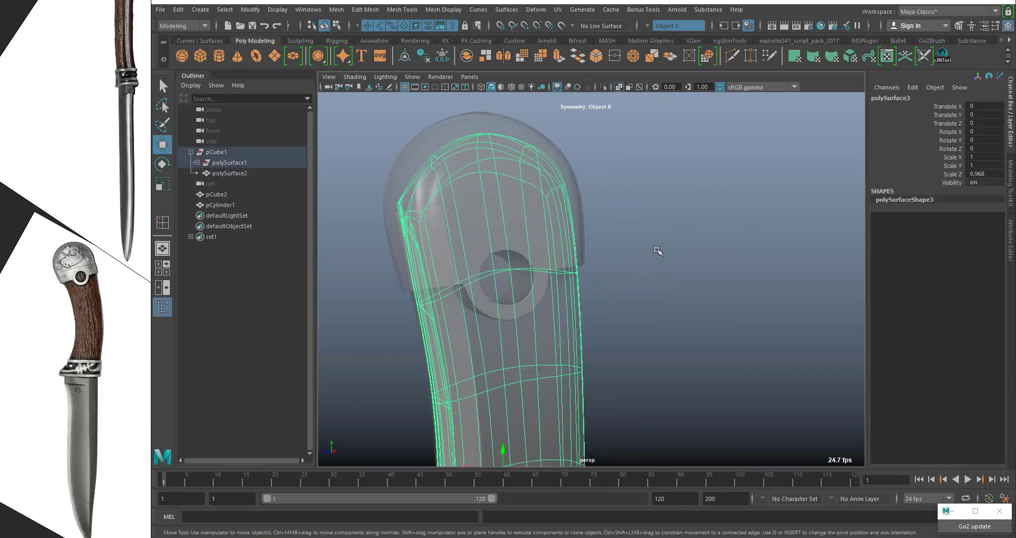
key(space)
drag(657, 250, 706, 260)
alt+middle_drag(708, 275, 714, 450)
alt+middle_drag(710, 121, 698, 394)
alt+middle_drag(717, 271, 688, 250)
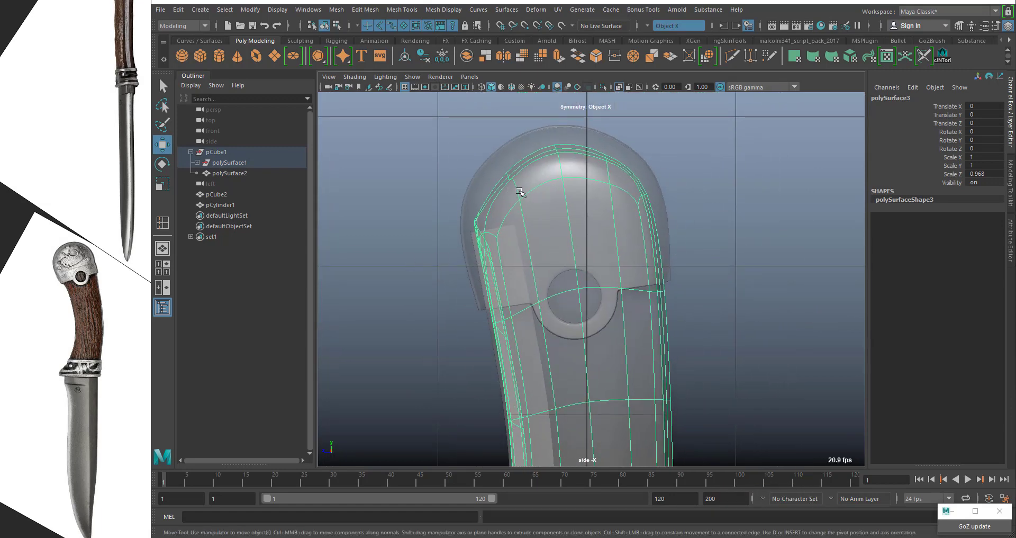
Slice straight across the upper grip with Multi-Cut, at a slight angle beneath the pommel cap and just above its round rivet.
click(444, 9)
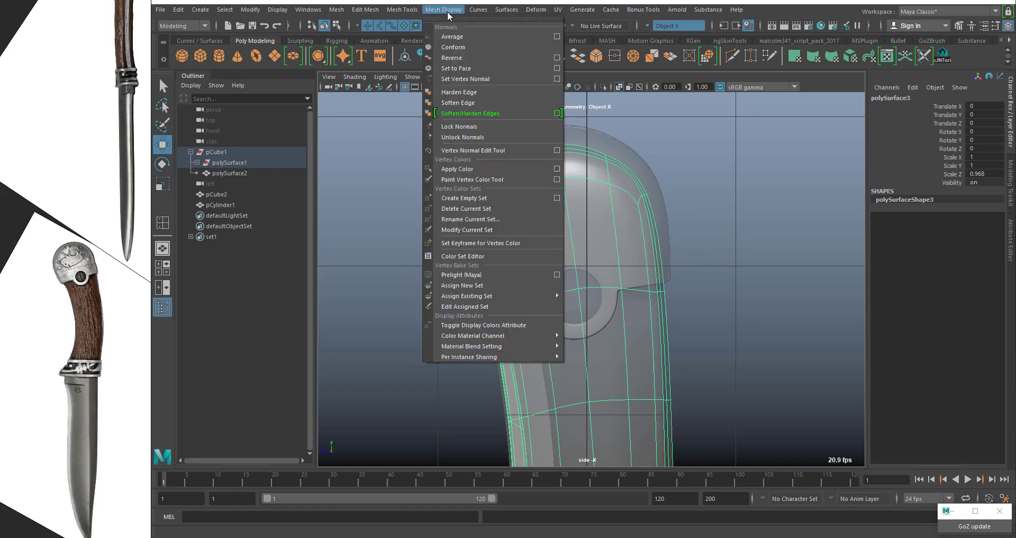
click(445, 9)
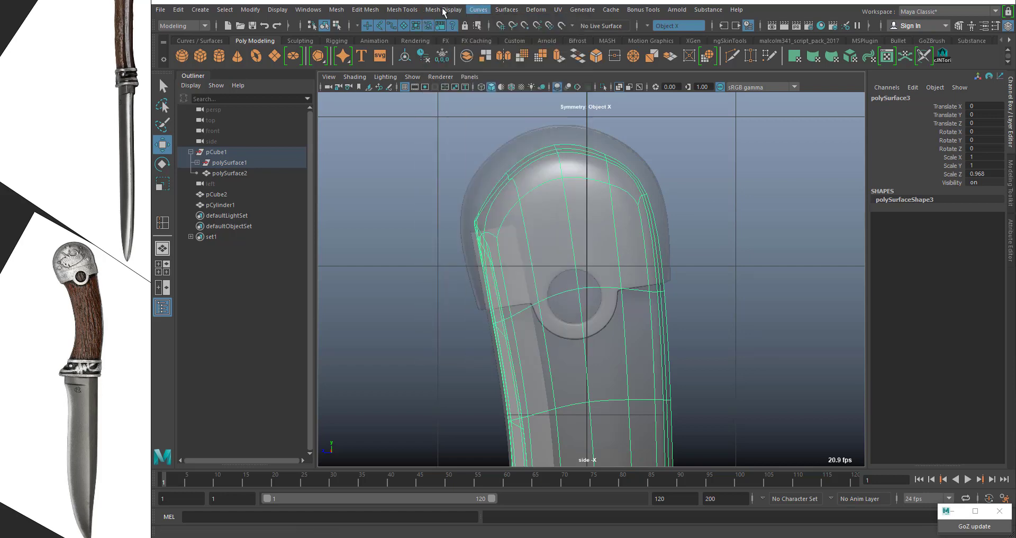
click(401, 10)
click(422, 112)
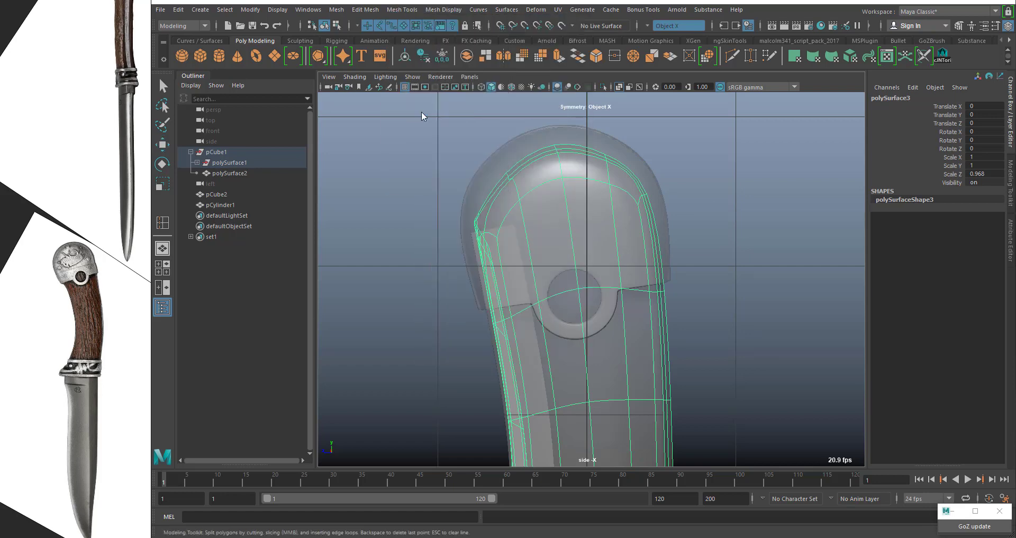
click(489, 226)
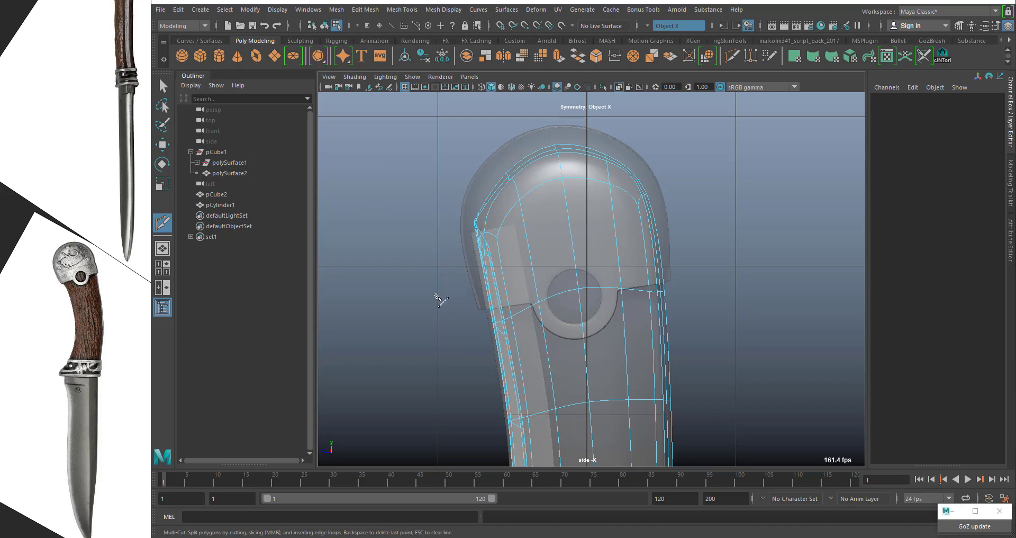
drag(400, 298, 814, 212)
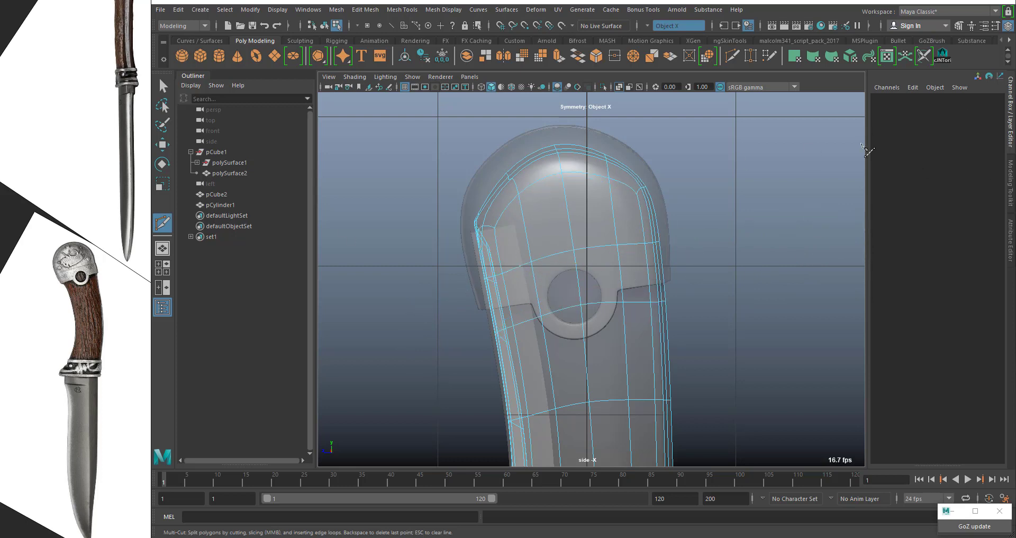
Delete all grip faces above the new cut, return to object selection and turn off X-ray shading.
click(163, 86)
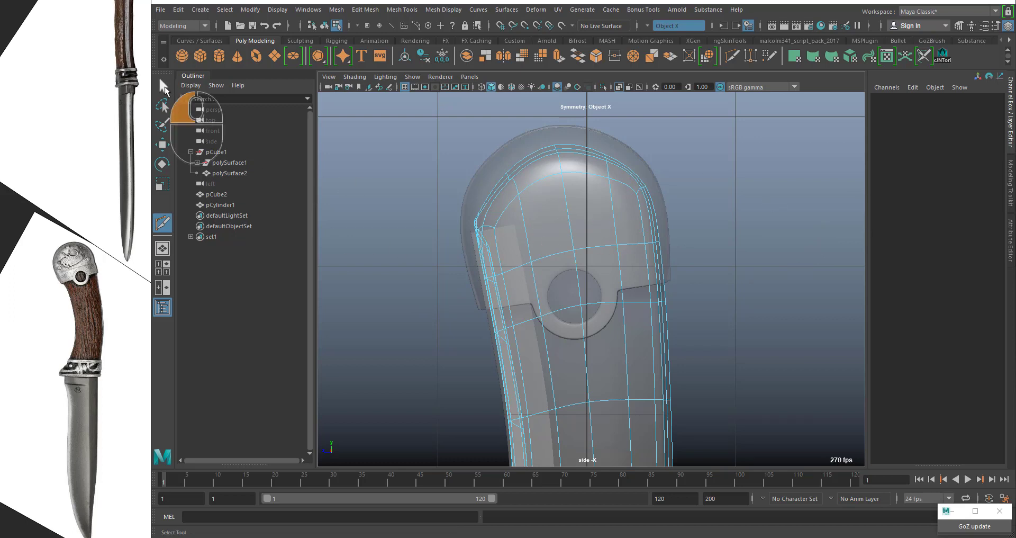
right_drag(646, 342, 645, 259)
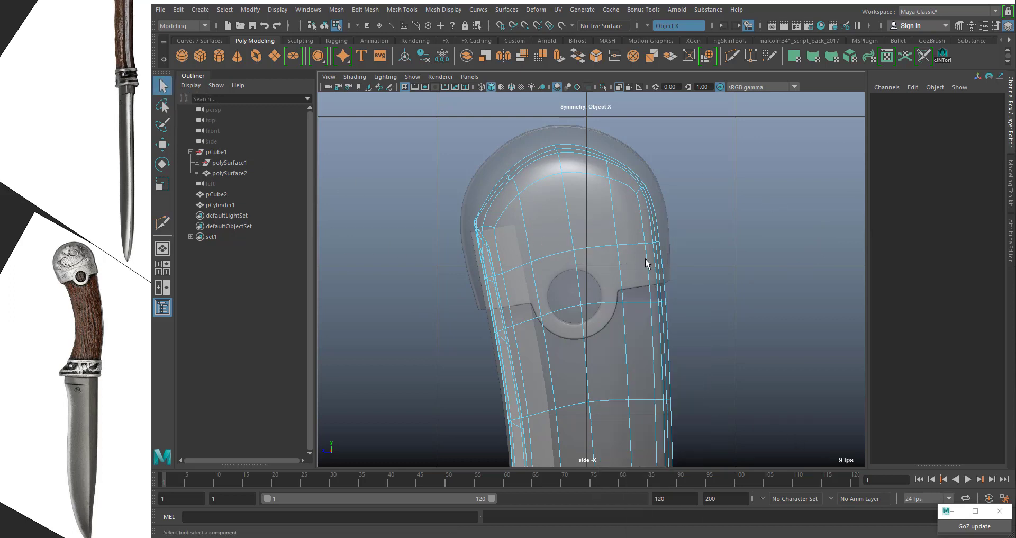
drag(418, 111, 749, 233)
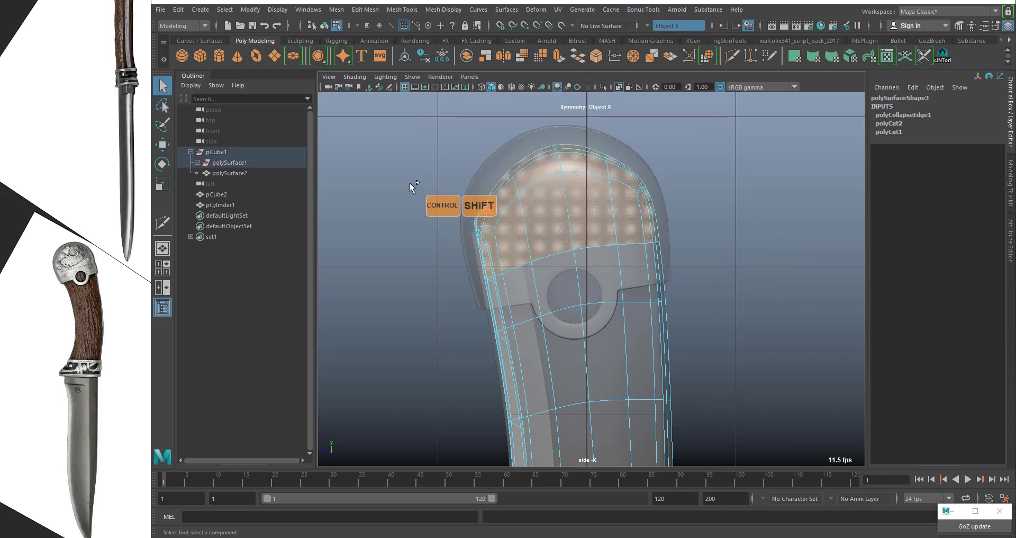
ctrl+shift+drag(389, 174, 511, 259)
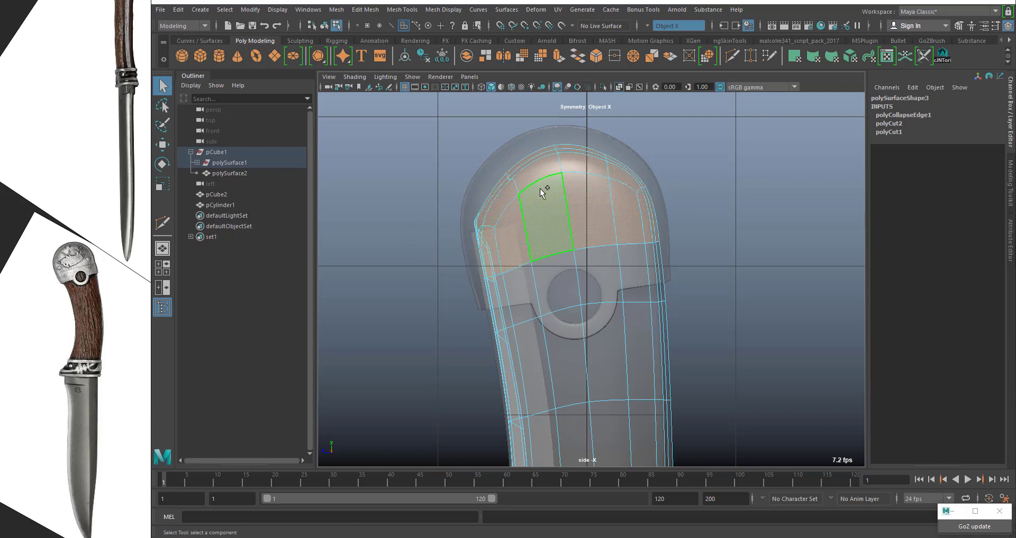
key(Delete)
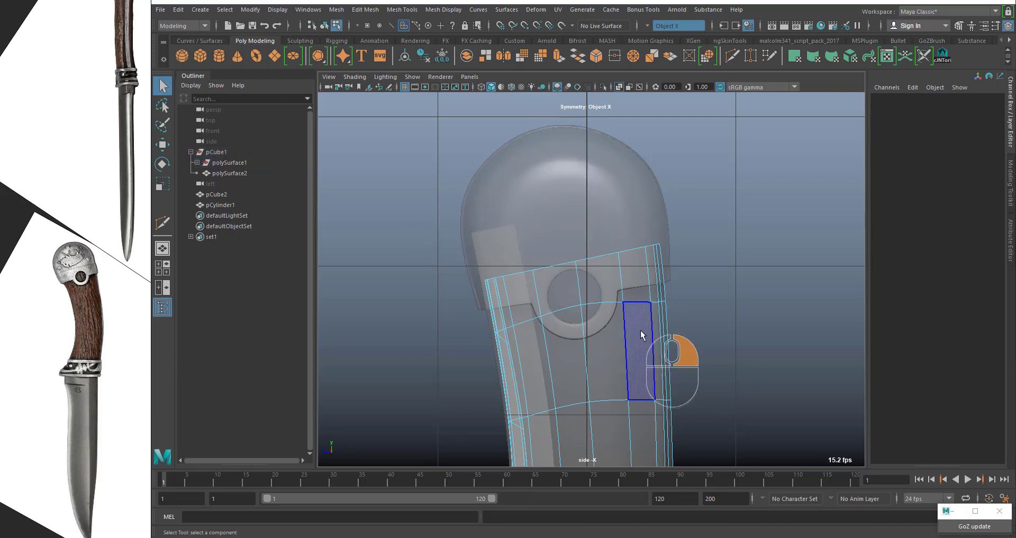
right_drag(641, 243, 695, 226)
key(alt+x)
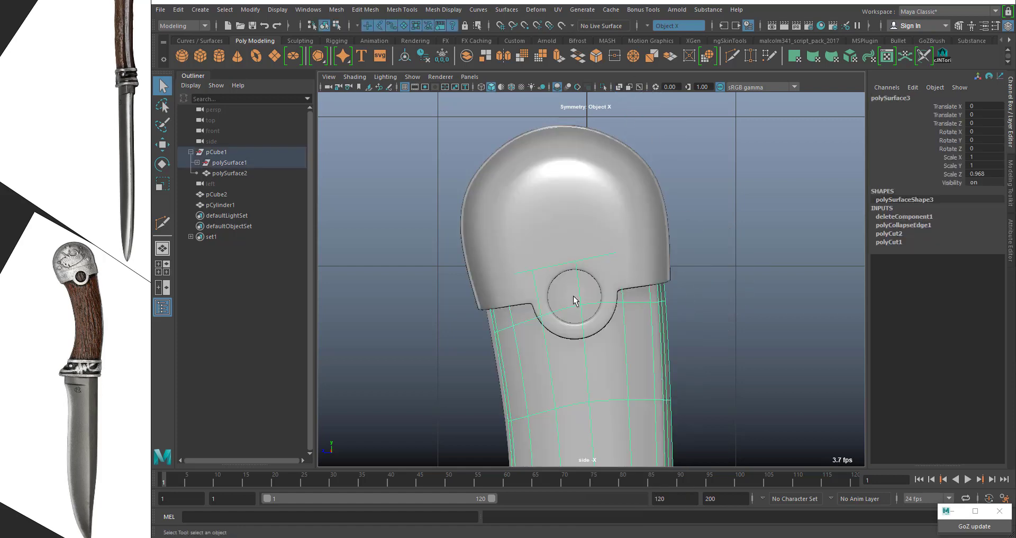
Switch to the perspective view and isolate the grip with its trimmed upper end in sight.
key(space)
drag(659, 279, 661, 244)
alt+drag(595, 267, 574, 286)
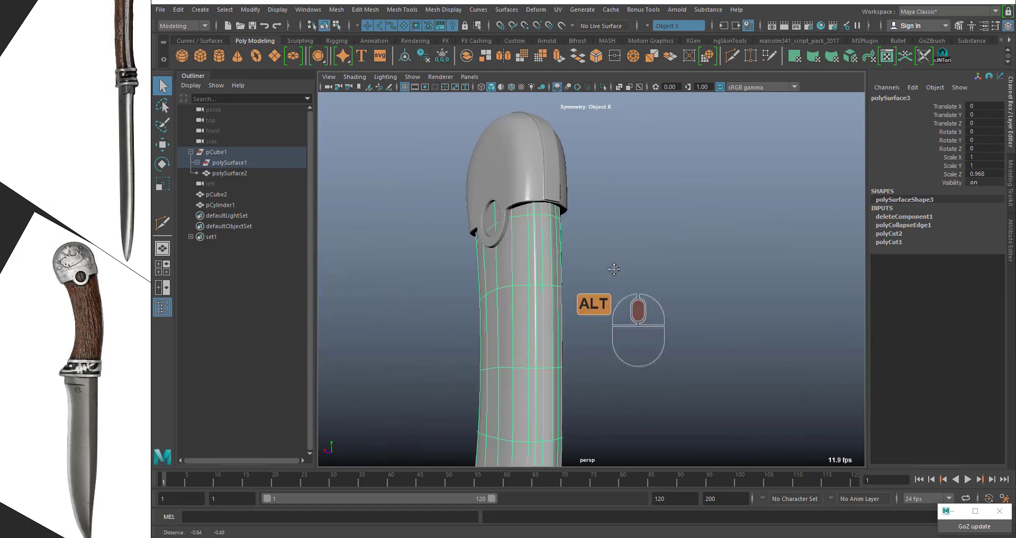
alt+right_drag(575, 286, 642, 240)
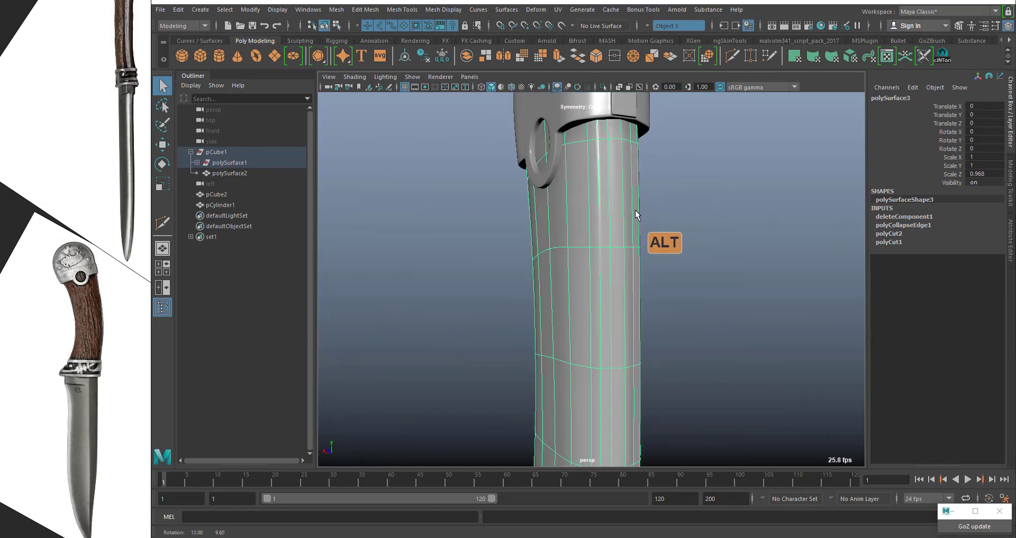
alt+scroll(622, 181, down, 3)
alt+middle_drag(630, 273, 629, 204)
alt+click(603, 86)
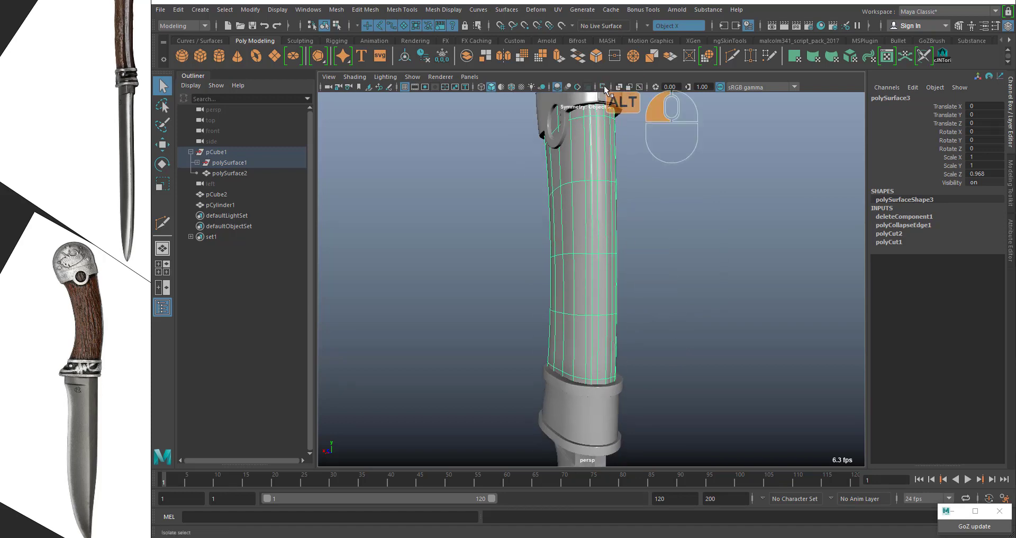
mouse_move(622, 212)
alt+mouse_down()
mouse_move(625, 152)
mouse_move(627, 216)
alt+mouse_up()
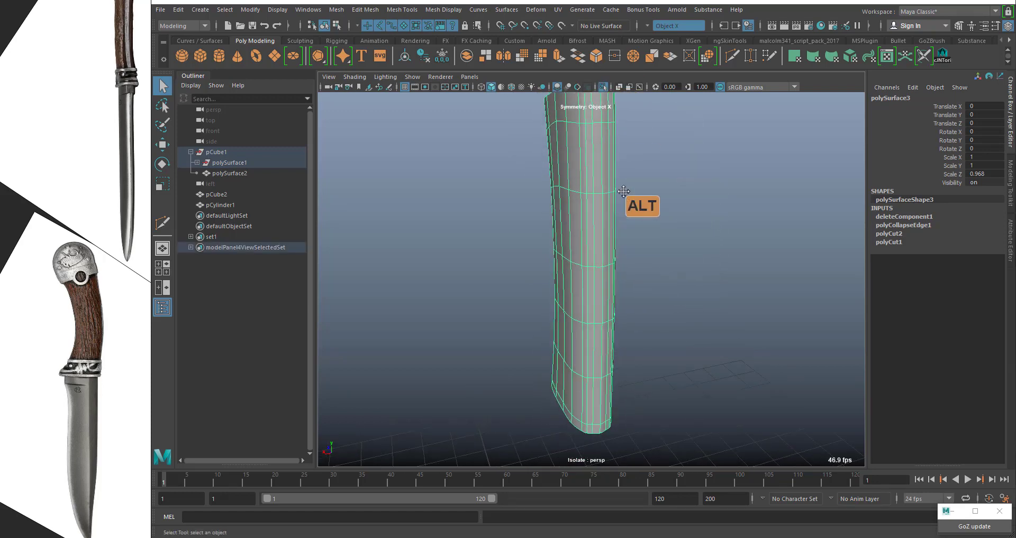
alt+drag(625, 182, 567, 194)
Delete the surplus lengthwise edge loops on the isolated grip with symmetry on, then clear the selection in object mode.
right_drag(560, 138, 558, 110)
double_click(551, 144)
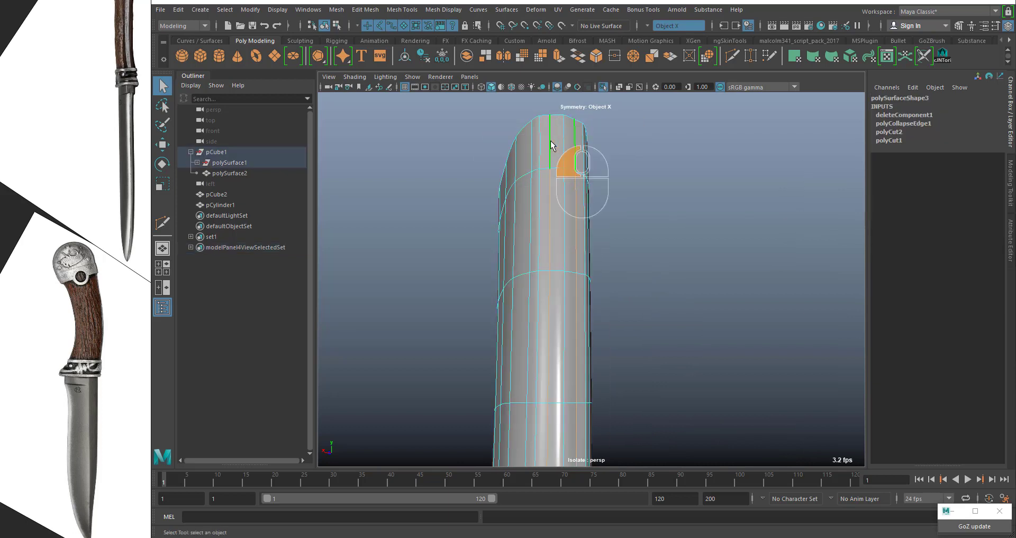
scroll(678, 226, down, 6)
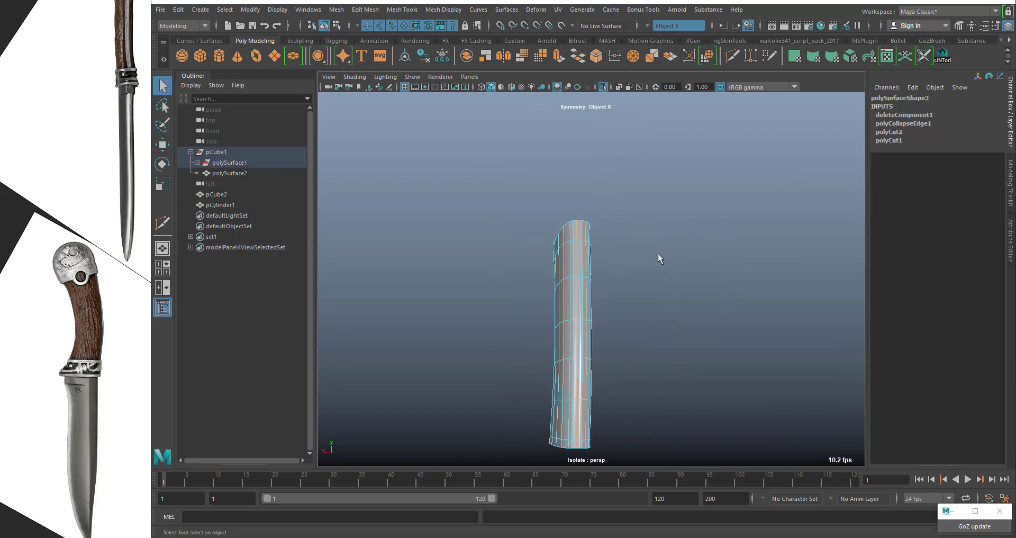
key(ctrl+Delete)
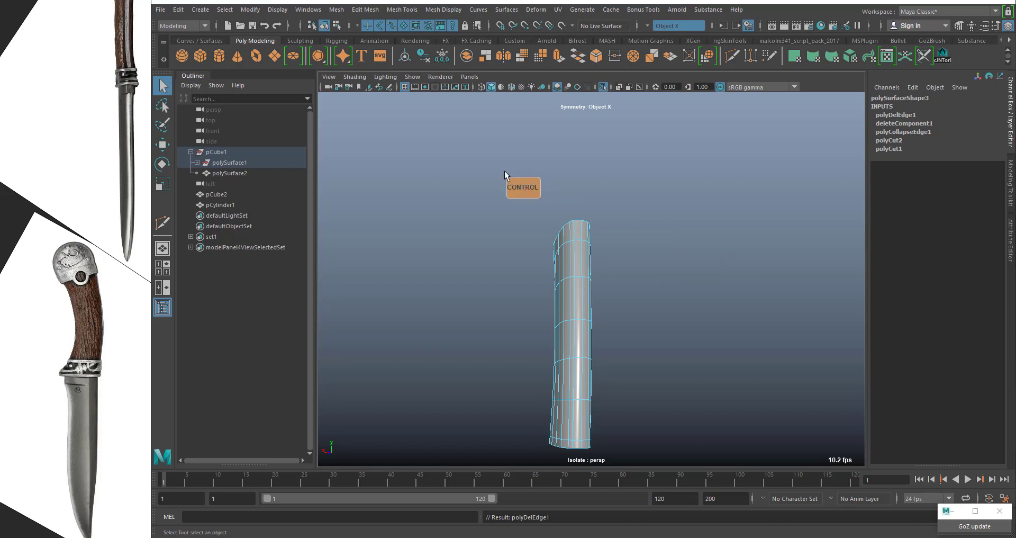
scroll(504, 170, up, 6)
right_drag(536, 154, 589, 139)
click(633, 176)
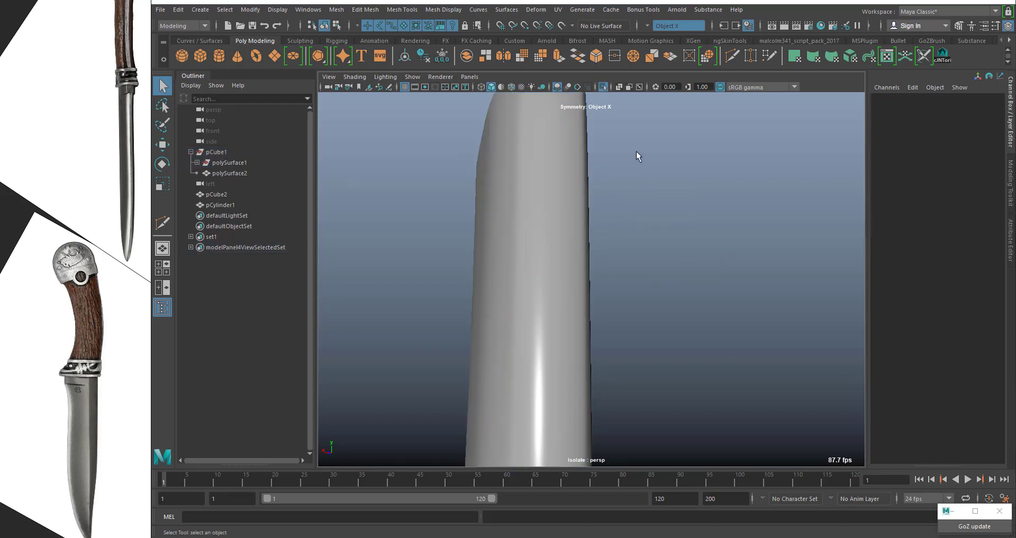
Delete a further mirrored set of lengthwise edge loops around the grip's rounded side and show the whole knife again.
scroll(595, 230, down, 3)
click(592, 222)
alt+drag(592, 221, 595, 192)
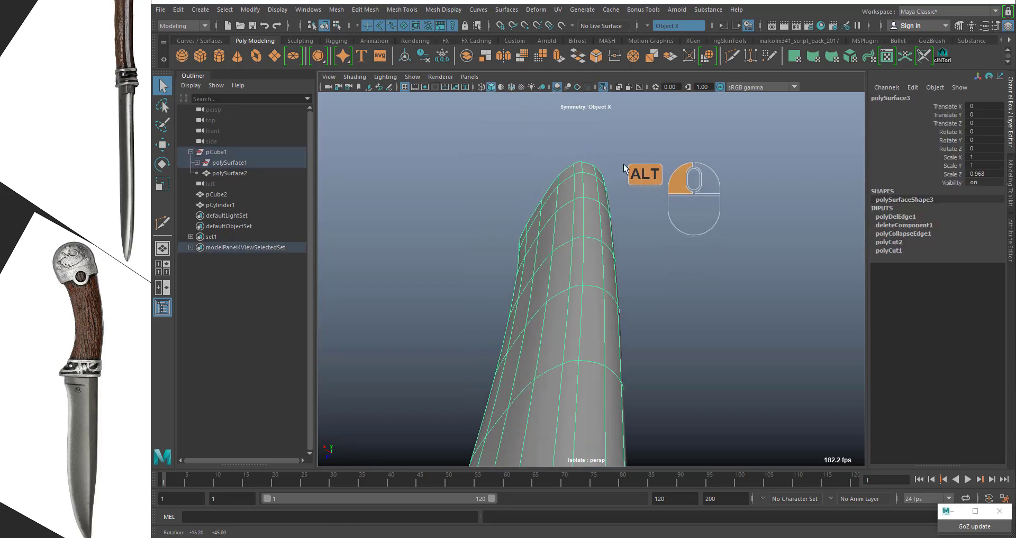
right_drag(596, 192, 594, 157)
double_click(573, 183)
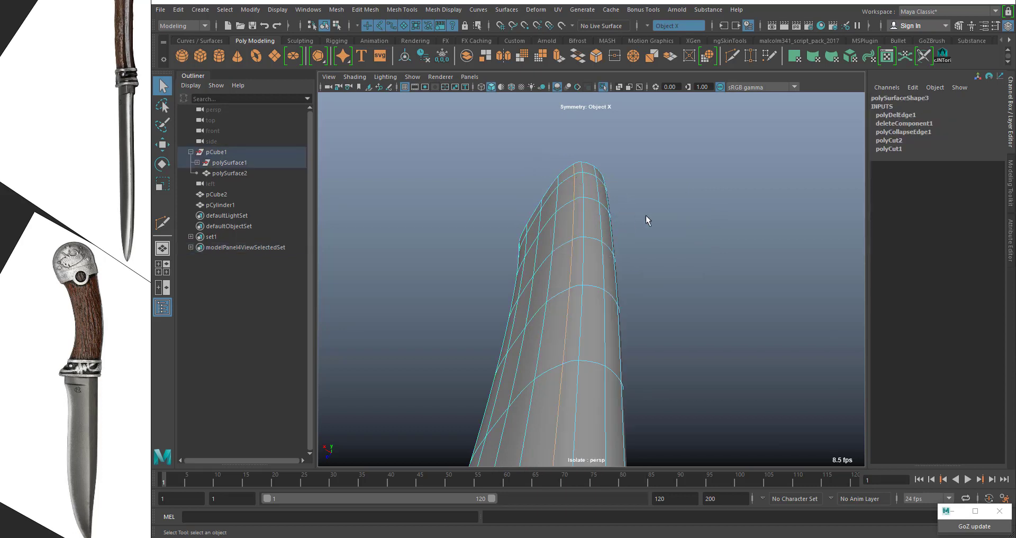
alt+drag(646, 218, 565, 254)
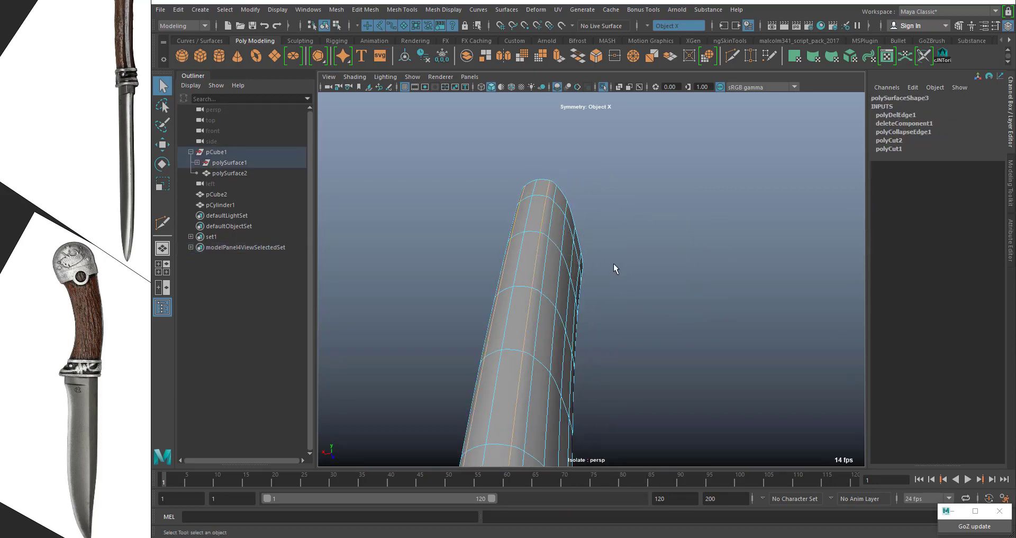
key(ctrl+Delete)
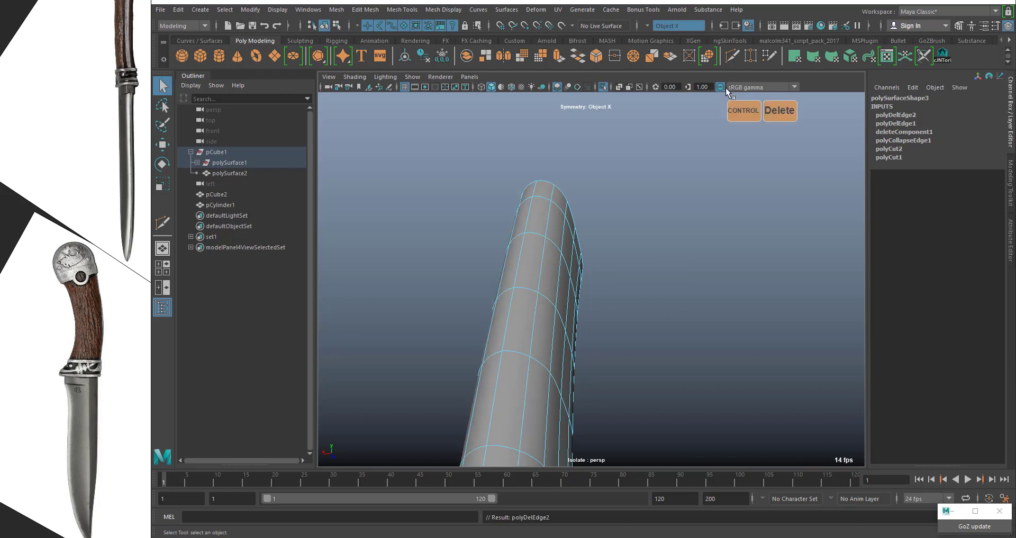
click(603, 87)
right_drag(533, 215, 593, 198)
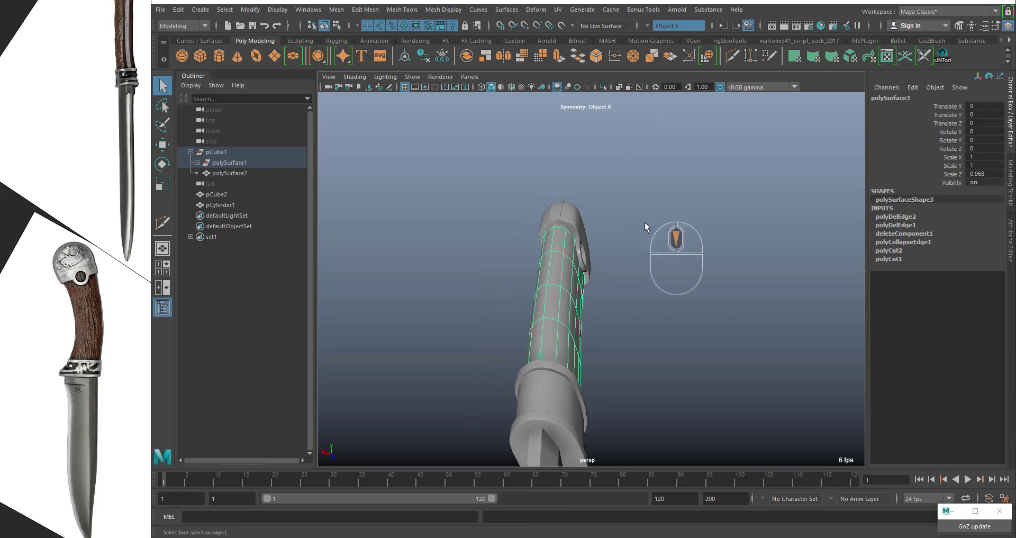
Isolate the narrow strip that runs along the grip's edge below the pommel cap.
click(643, 227)
alt+drag(643, 227, 429, 272)
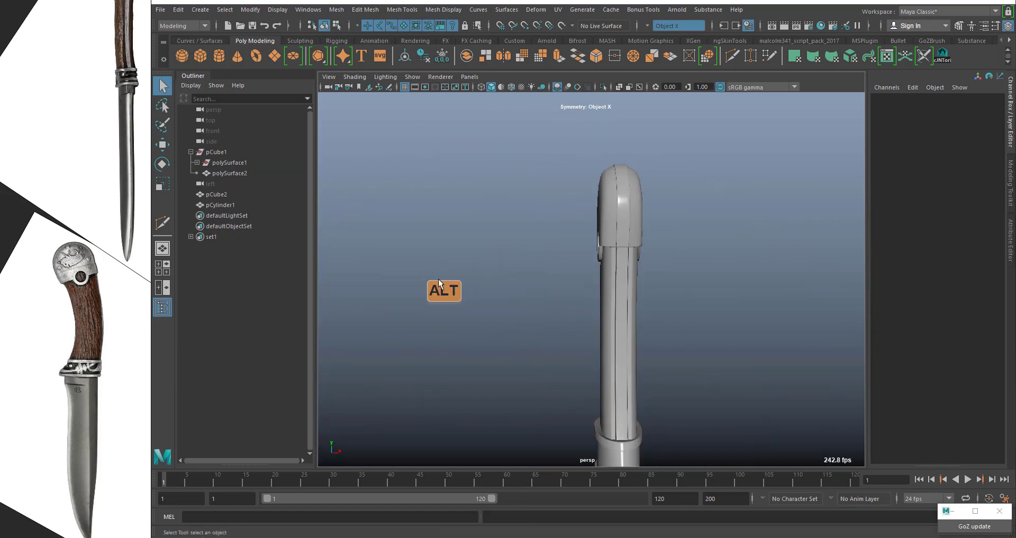
click(628, 273)
scroll(645, 263, up, 5)
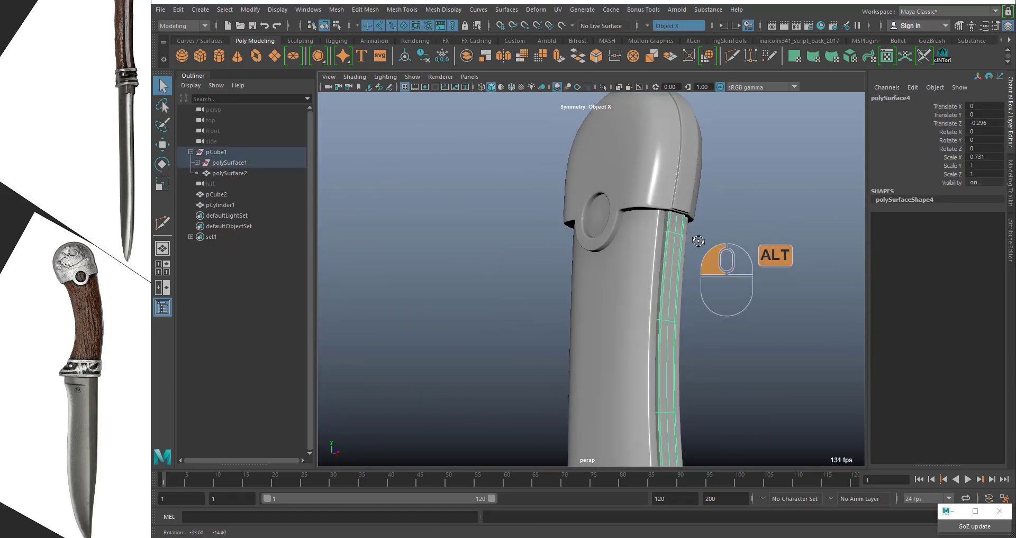
click(602, 87)
click(603, 88)
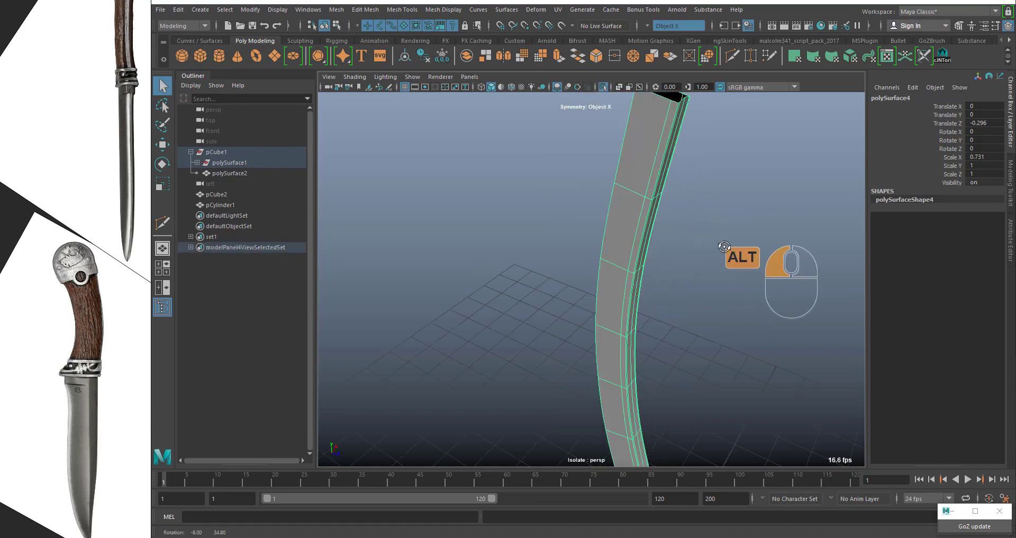